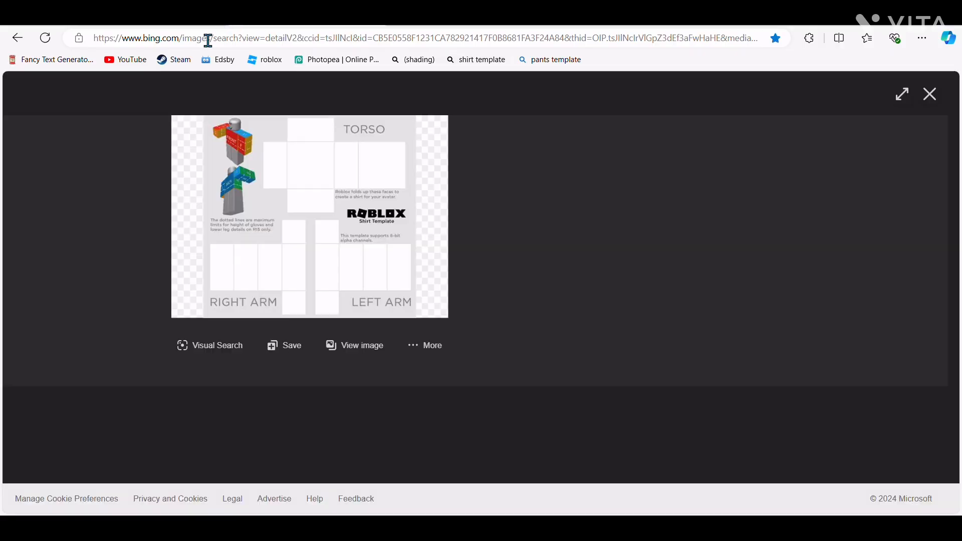
Enter the web search "shirt template transparent" to look for a Roblox shirt template with a transparent background
{"action": "left_click", "coordinate": [213, 42]}
{"action": "type", "text": "shirt"}
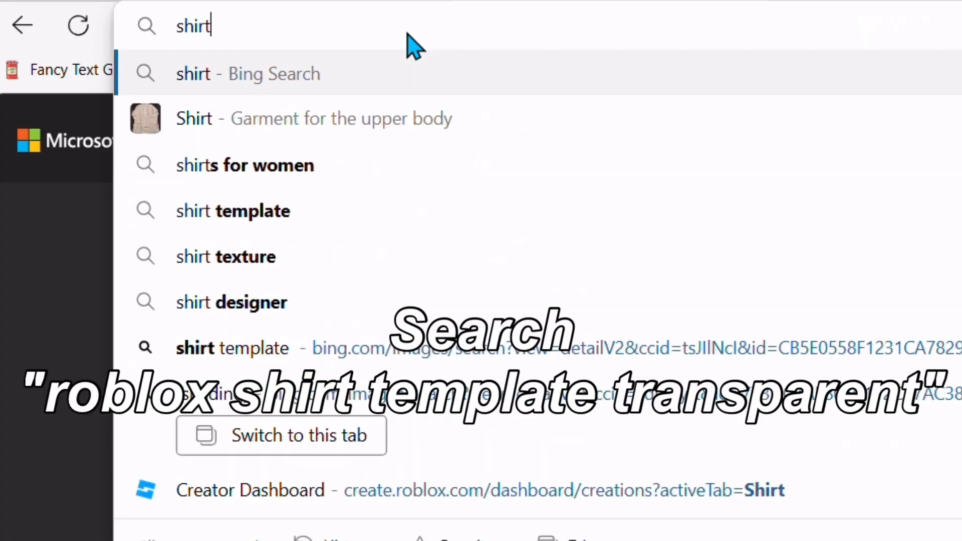
{"action": "type", "text": " template "}
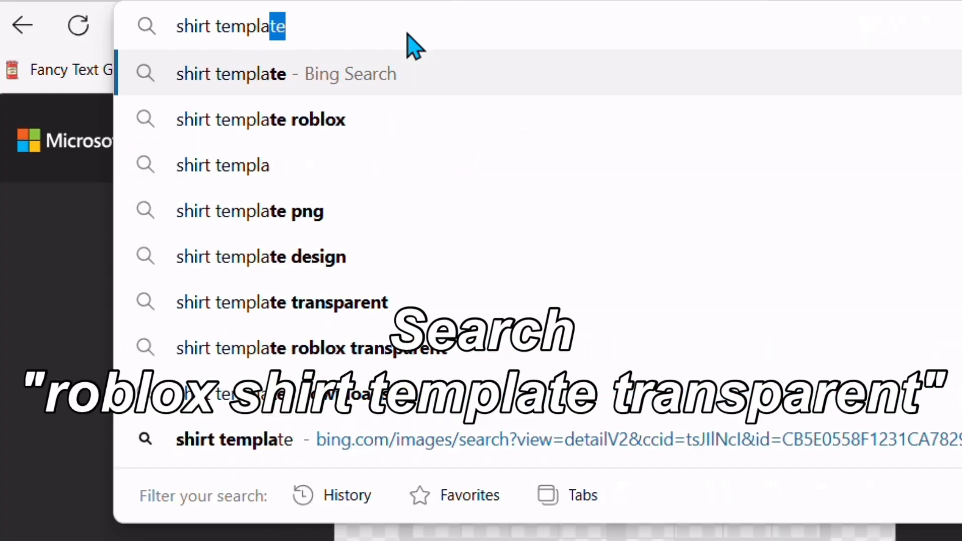
{"action": "type", "text": "transp"}
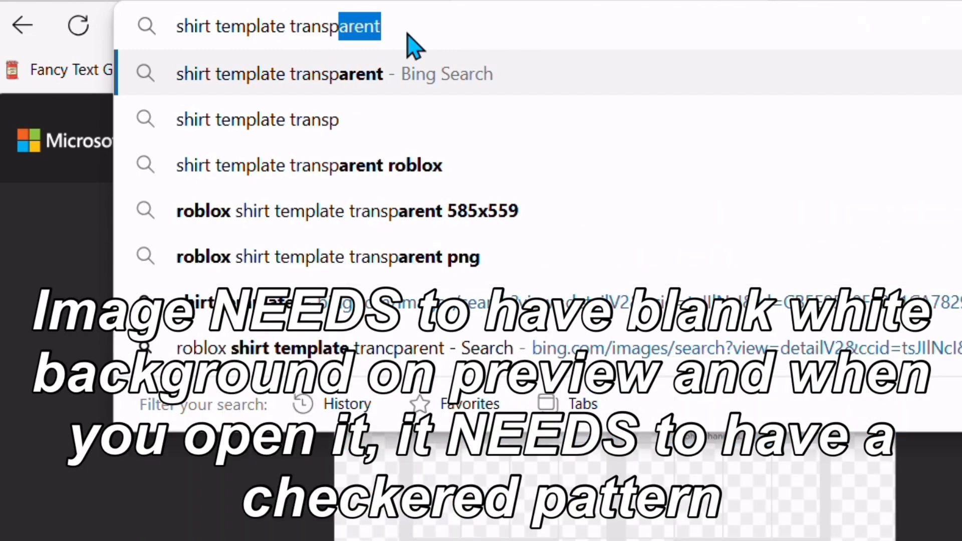
{"action": "type", "text": "arent"}
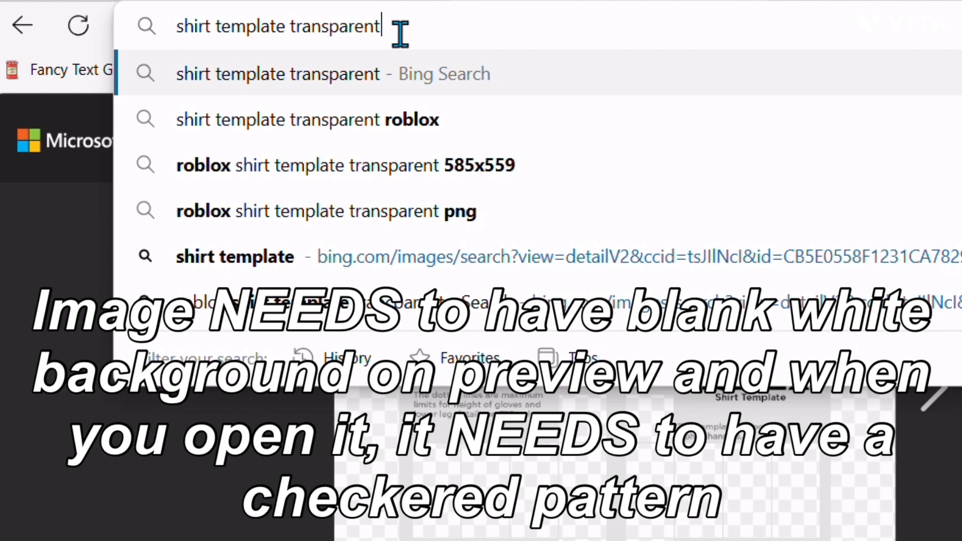
{"action": "left_click_drag", "start_coordinate": [400, 33], "coordinate": [193, 18]}
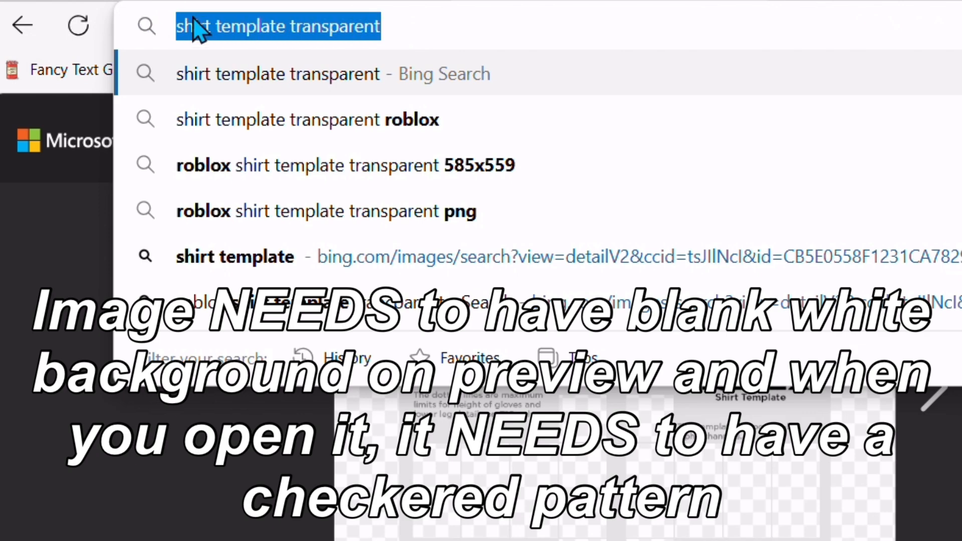
{"action": "left_click", "coordinate": [465, 32]}
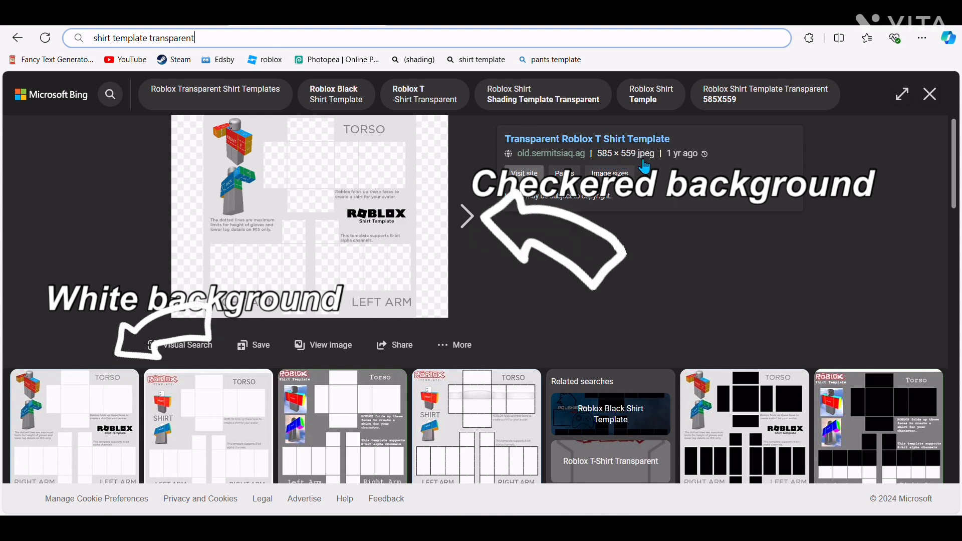
Copy the transparent 585 × 559 Roblox shirt template image and paste it into Photopea as a new document
{"action": "right_click", "coordinate": [295, 198]}
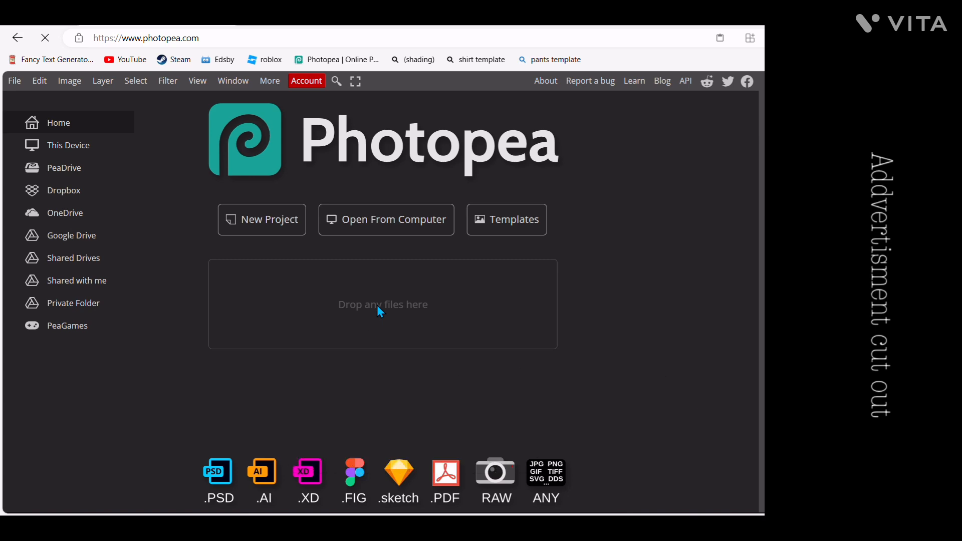
{"action": "key", "text": "ctrl+v"}
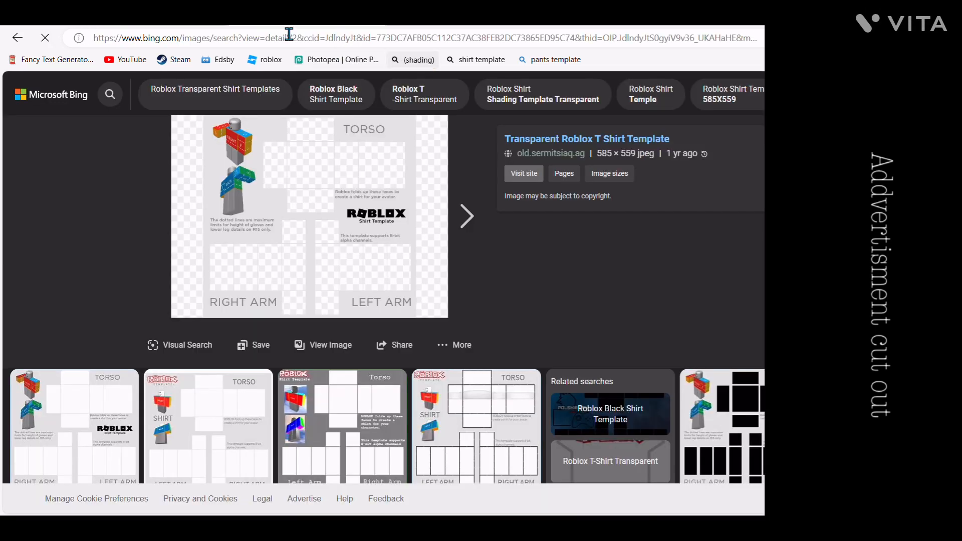
Enter the web search "roblox shirt template shading trasparent" to look for a transparent shirt shading image
{"action": "left_click", "coordinate": [281, 34]}
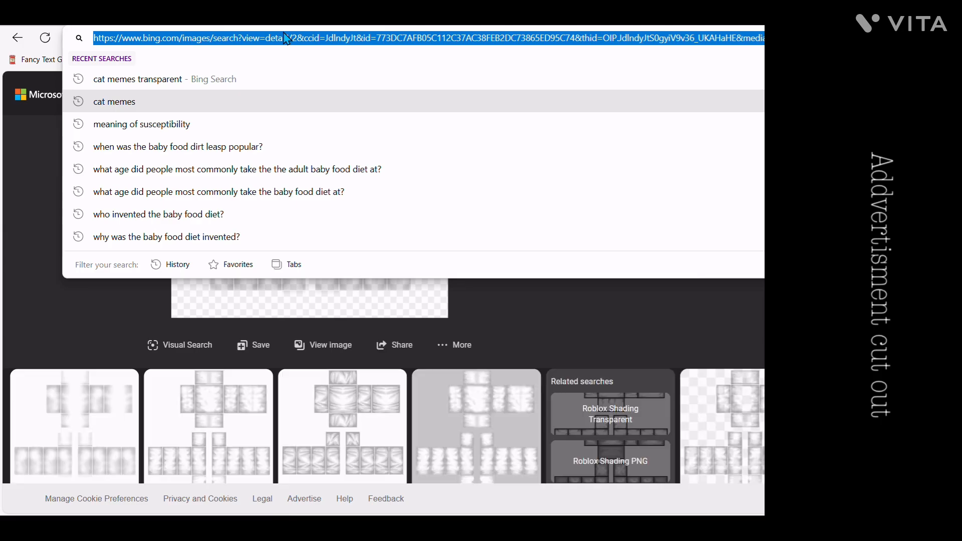
{"action": "type", "text": "roblox shir"}
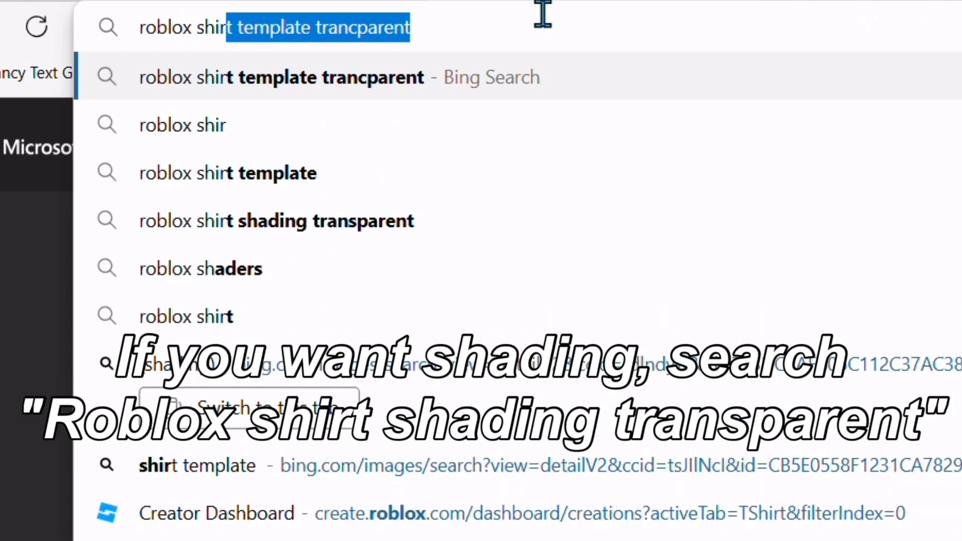
{"action": "type", "text": "t template "}
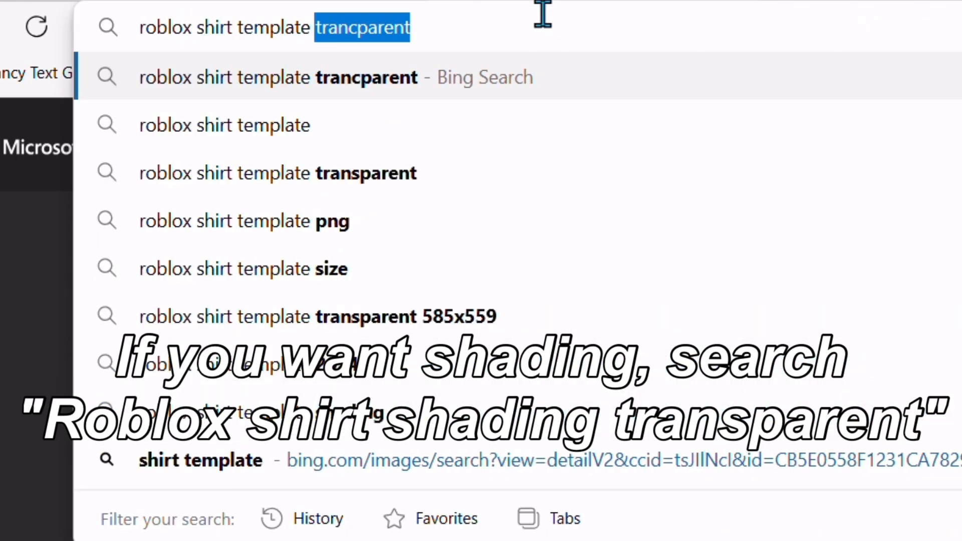
{"action": "type", "text": "shading tracn"}
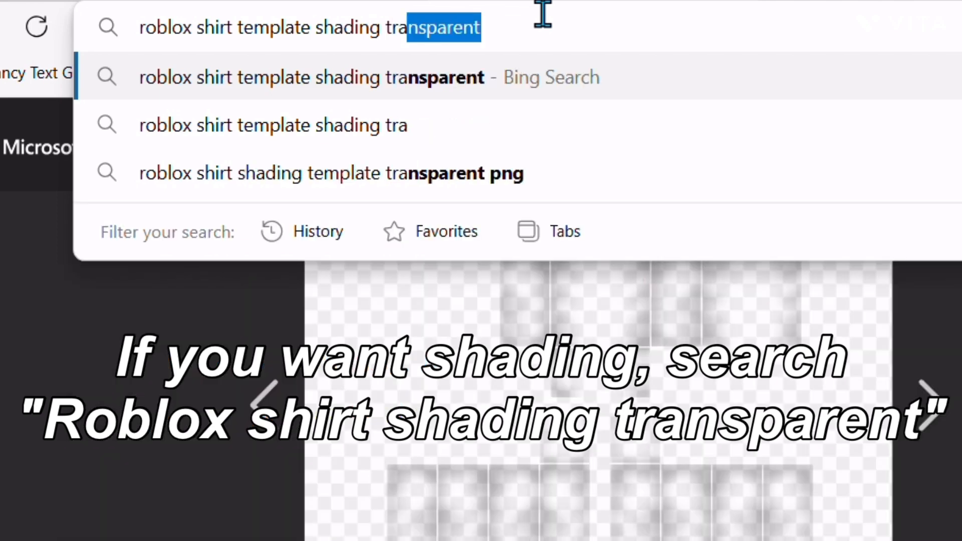
{"action": "key", "text": "BackSpace"}
{"action": "key", "text": "BackSpace"}
{"action": "type", "text": "sparent"}
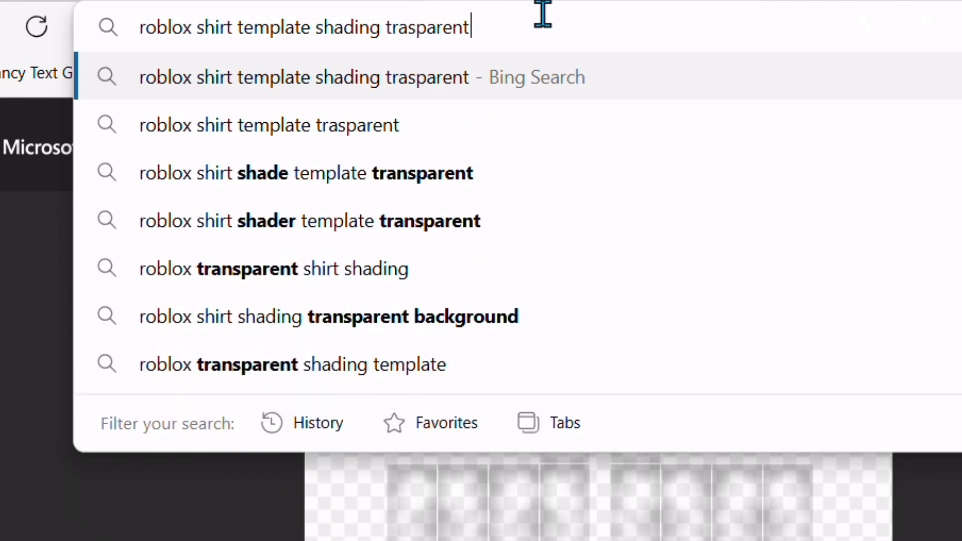
{"action": "left_click_drag", "start_coordinate": [543, 14], "coordinate": [106, 26]}
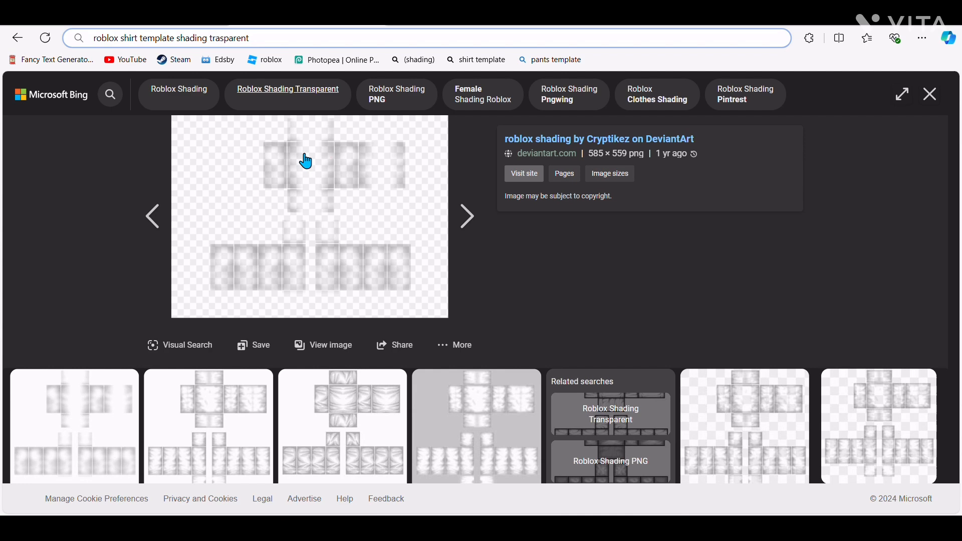
Copy the transparent Roblox shading image and paste it onto the shirt template in Photopea
{"action": "right_click", "coordinate": [306, 163]}
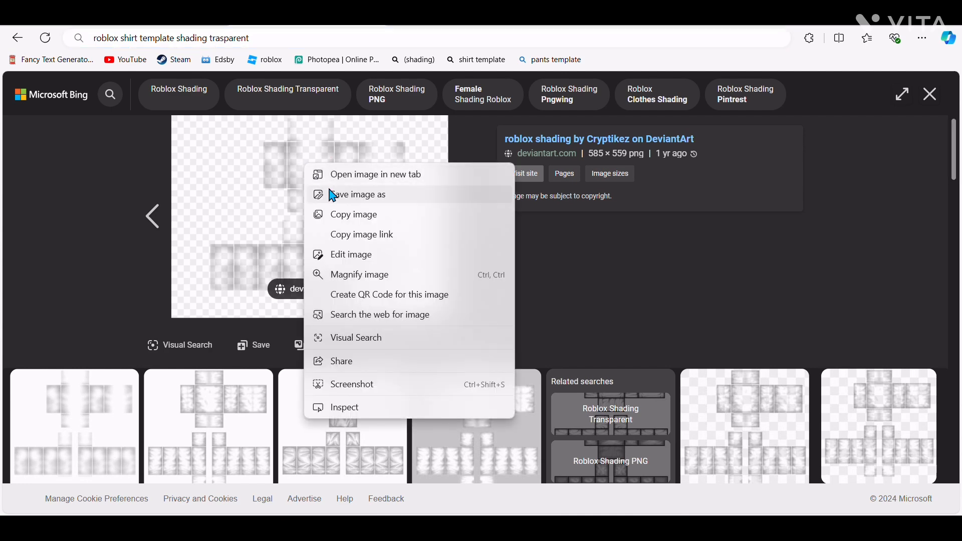
{"action": "left_click", "coordinate": [354, 216]}
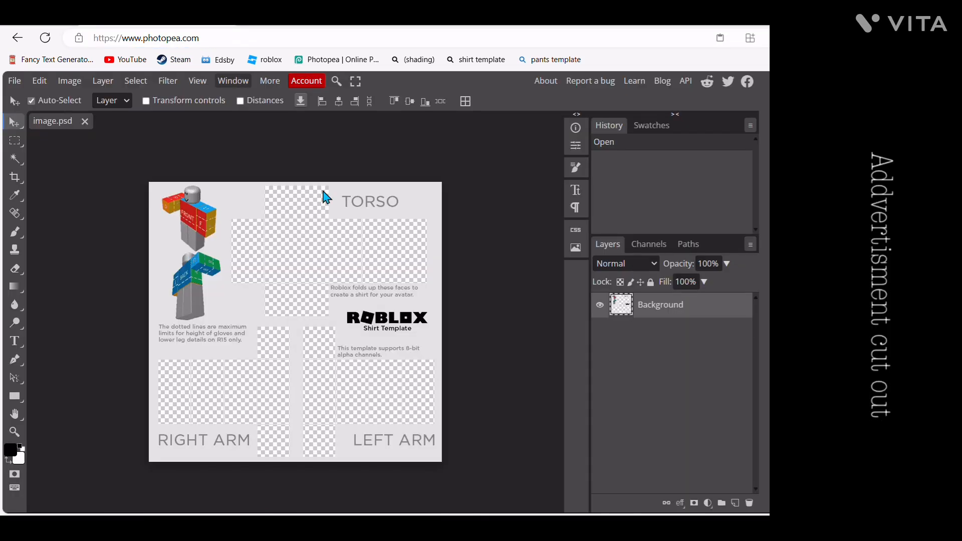
{"action": "key", "text": "ctrl+v"}
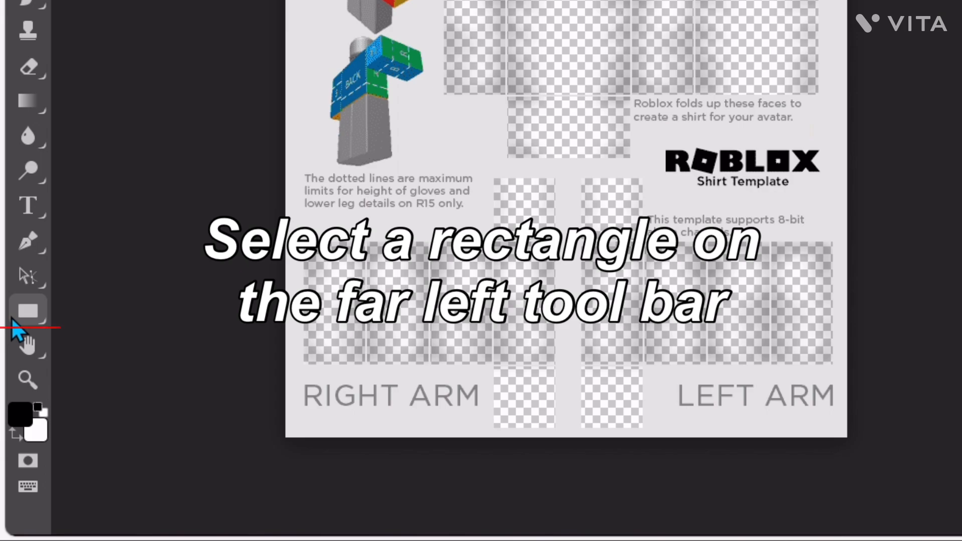
Draw a rectangle covering the whole canvas and set its fill to the teal shade 4bc9c9
{"action": "left_click", "coordinate": [28, 309]}
{"action": "left_click_drag", "start_coordinate": [239, 0], "coordinate": [858, 497]}
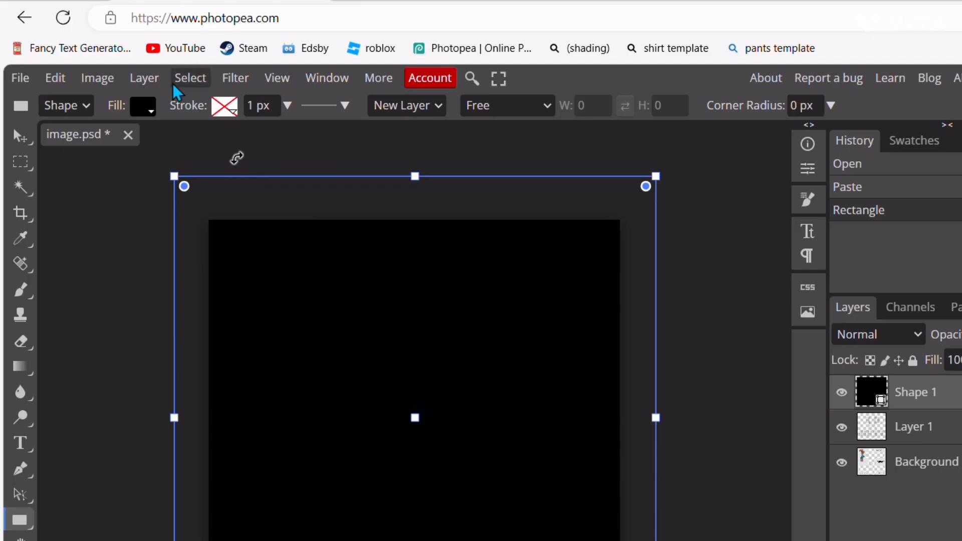
{"action": "left_click", "coordinate": [103, 102]}
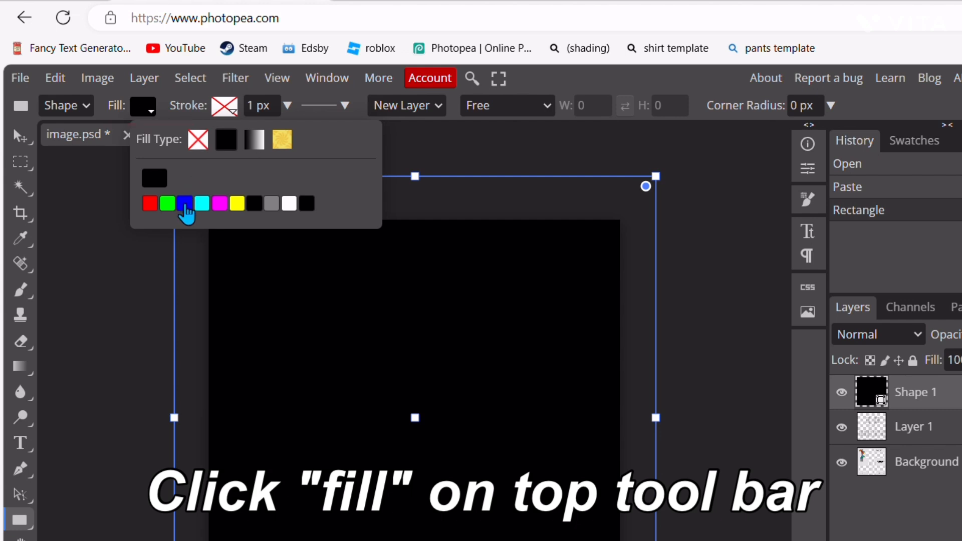
{"action": "left_click", "coordinate": [202, 204]}
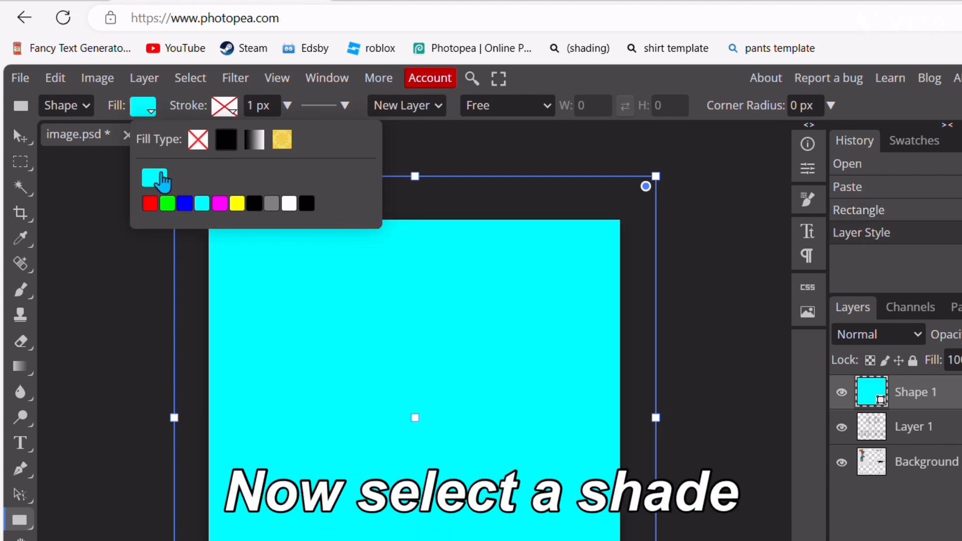
{"action": "left_click", "coordinate": [156, 179]}
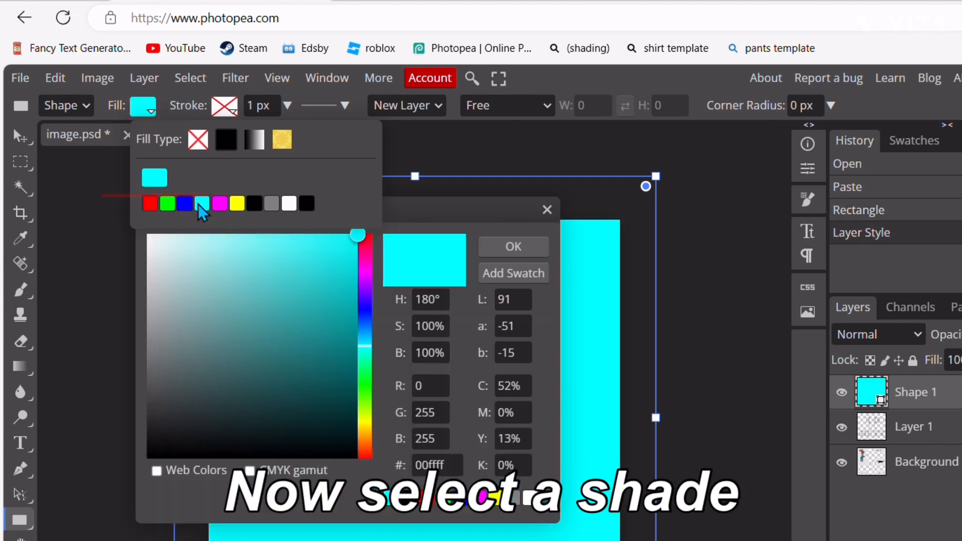
{"action": "left_click", "coordinate": [310, 306]}
{"action": "mouse_move", "coordinate": [310, 317]}
{"action": "left_mouse_down"}
{"action": "mouse_move", "coordinate": [294, 335]}
{"action": "mouse_move", "coordinate": [305, 292]}
{"action": "mouse_move", "coordinate": [288, 278]}
{"action": "mouse_move", "coordinate": [273, 283]}
{"action": "mouse_move", "coordinate": [315, 290]}
{"action": "mouse_move", "coordinate": [279, 283]}
{"action": "left_mouse_up"}
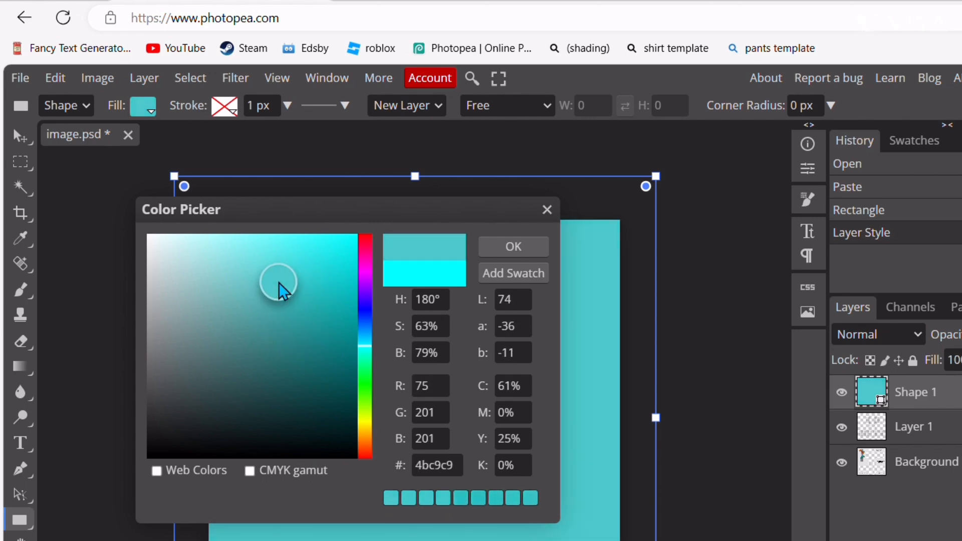
{"action": "left_click", "coordinate": [527, 249]}
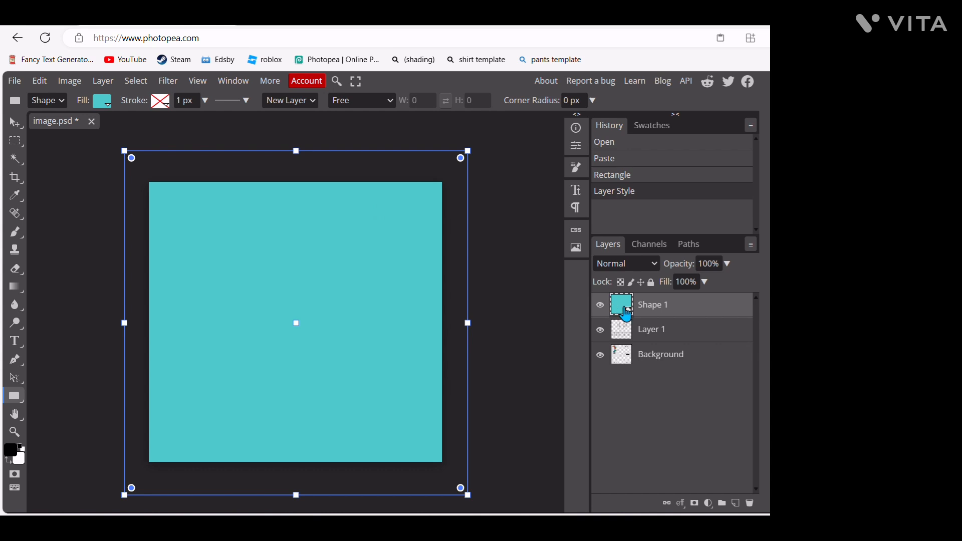
Move the teal rectangle layer below the Background layer and rename it "colour"
{"action": "left_click_drag", "start_coordinate": [625, 314], "coordinate": [669, 395]}
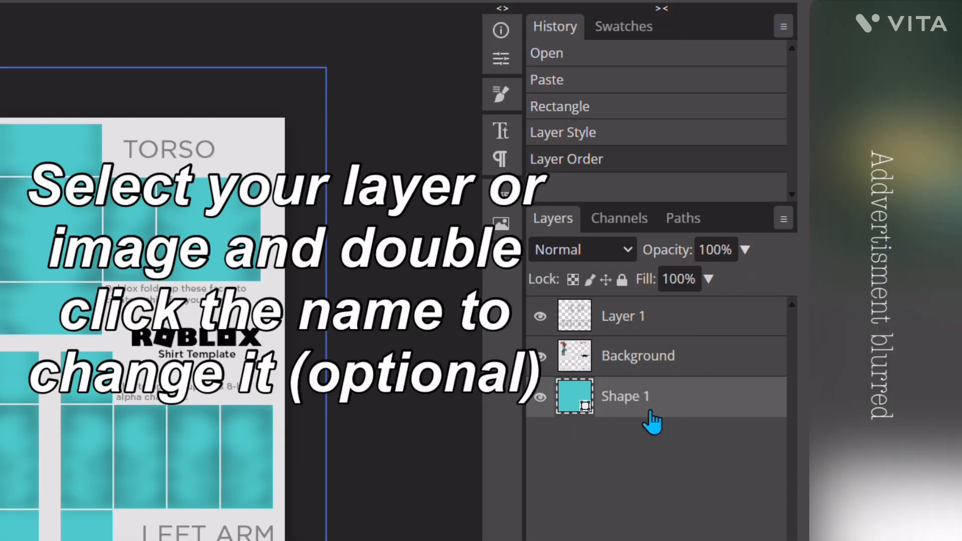
{"action": "double_click", "coordinate": [626, 398]}
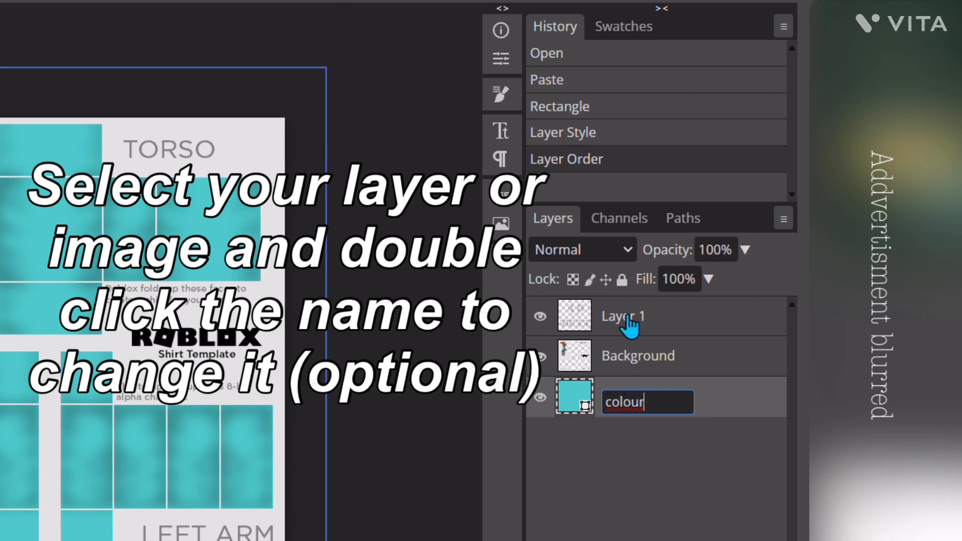
Place Layer 1 directly beneath the Background layer and rename it "shading", dismissing the New: Rectangle dialog
{"action": "left_click_drag", "start_coordinate": [629, 323], "coordinate": [622, 355]}
{"action": "double_click", "coordinate": [621, 353]}
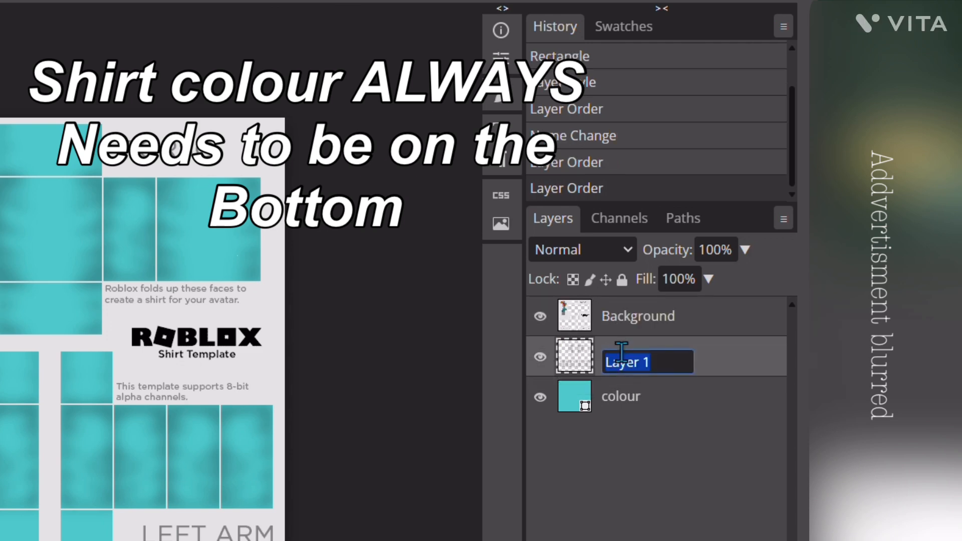
{"action": "type", "text": "sha"}
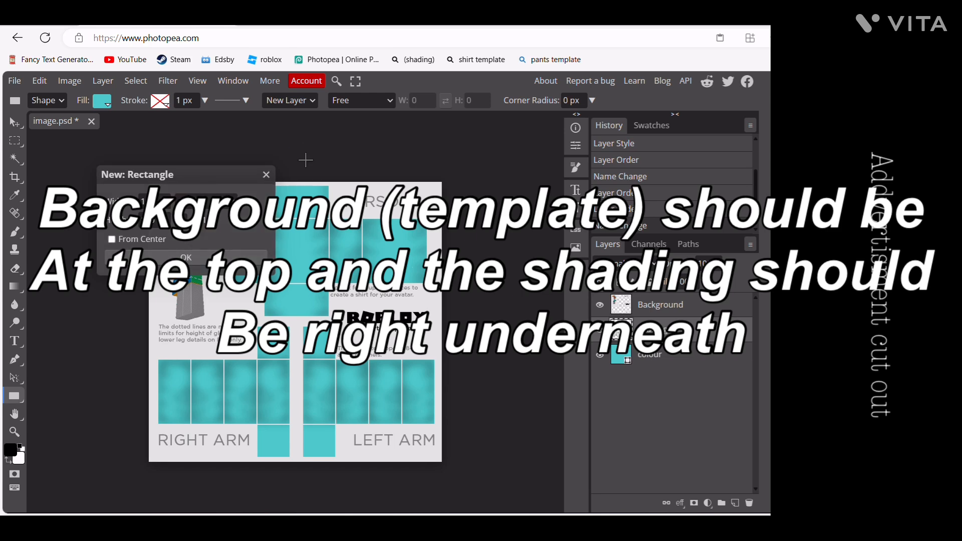
{"action": "left_click", "coordinate": [266, 176]}
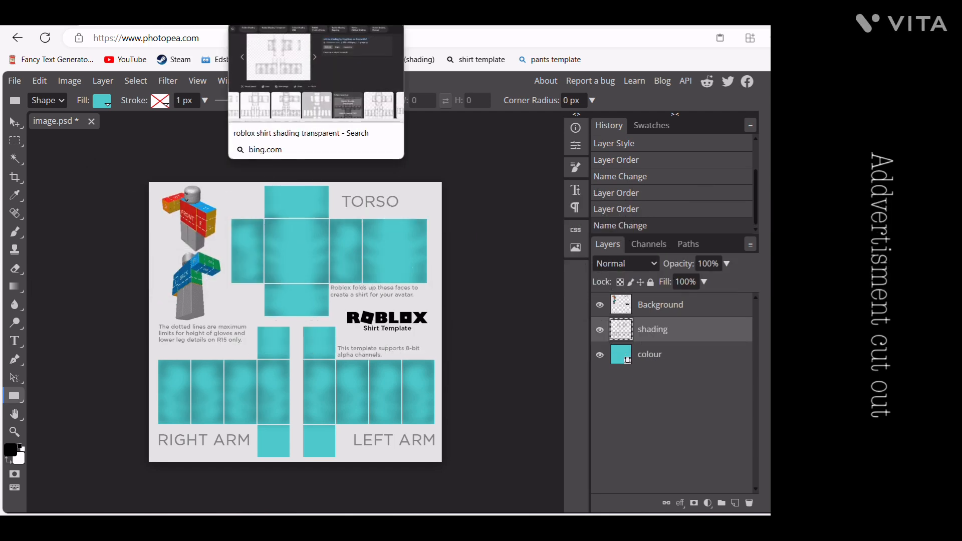
Switch to the Bing tab and search for "cat memes transparent"
{"action": "left_click", "coordinate": [281, 15]}
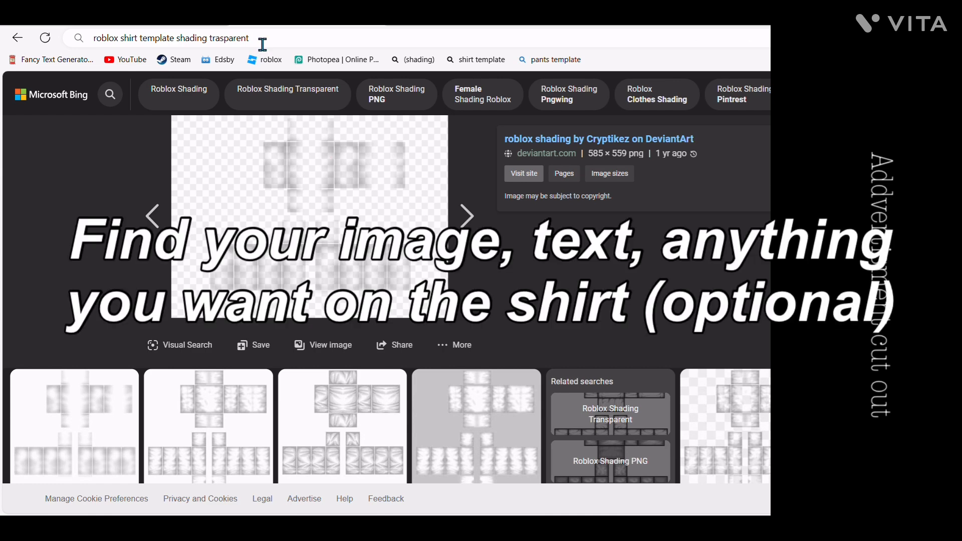
{"action": "left_click", "coordinate": [280, 35]}
{"action": "type", "text": "cat meme"}
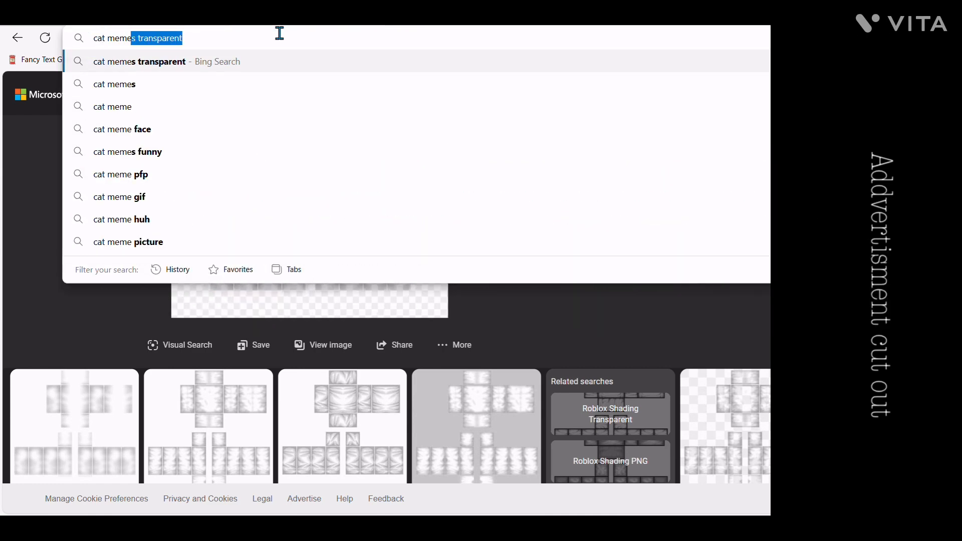
{"action": "key", "text": "Return"}
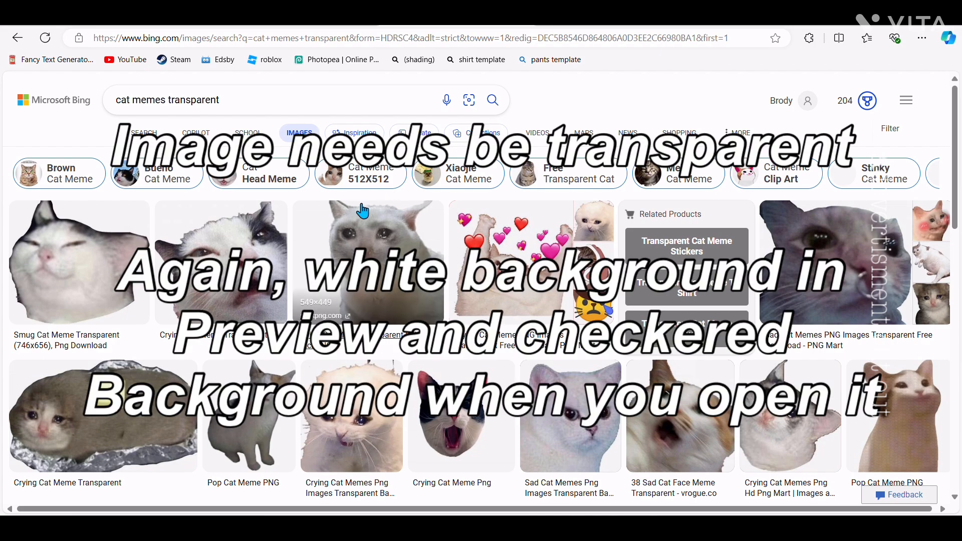
Find the standing orange kitten with a transparent background in the image results, copy the image and close its preview
{"action": "scroll", "coordinate": [363, 211], "scroll_direction": "down", "scroll_amount": 3}
{"action": "scroll", "coordinate": [363, 210], "scroll_direction": "down", "scroll_amount": 8}
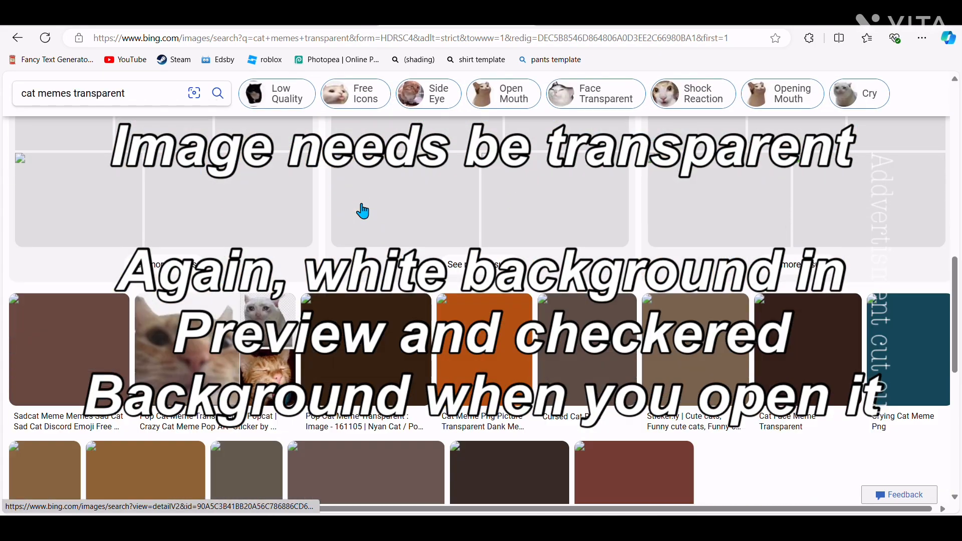
{"action": "scroll", "coordinate": [363, 211], "scroll_direction": "down", "scroll_amount": 4}
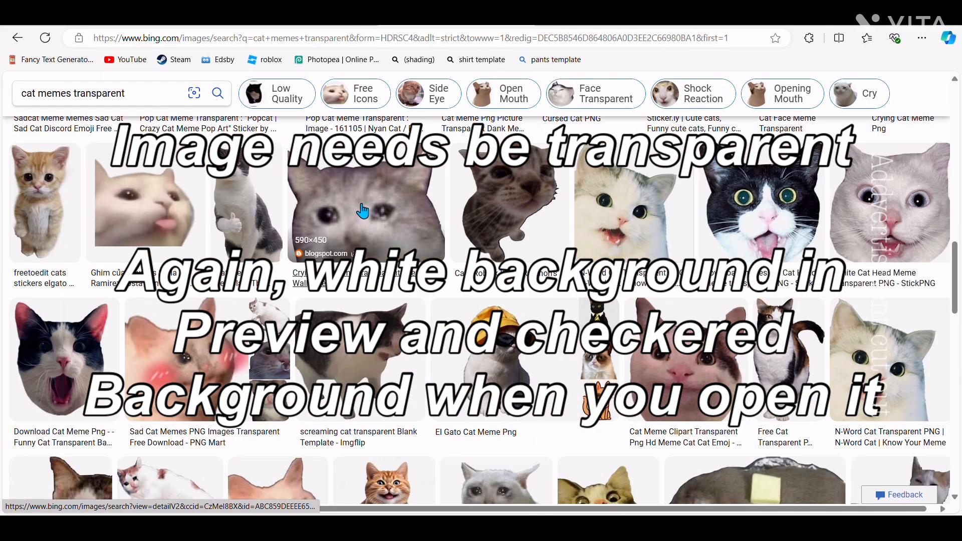
{"action": "left_click", "coordinate": [32, 192]}
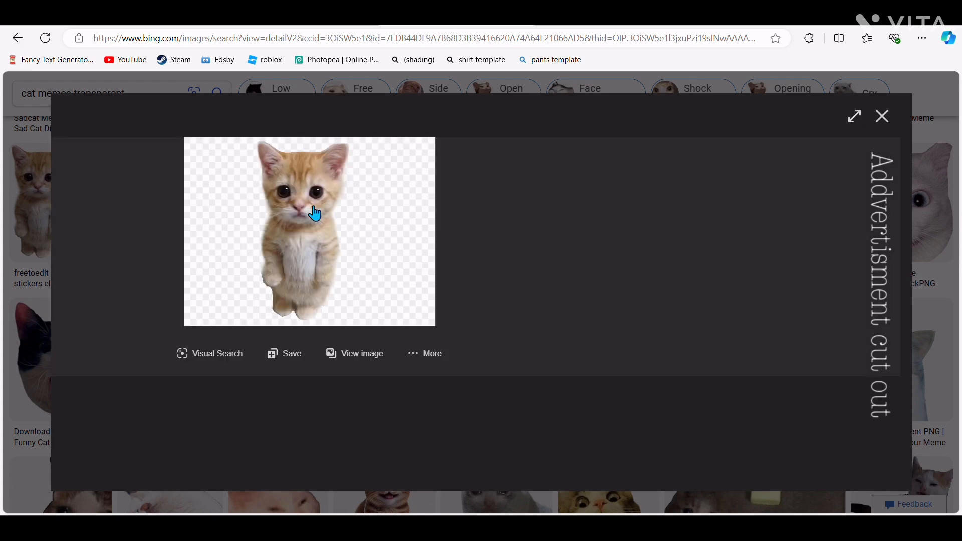
{"action": "right_click", "coordinate": [314, 214]}
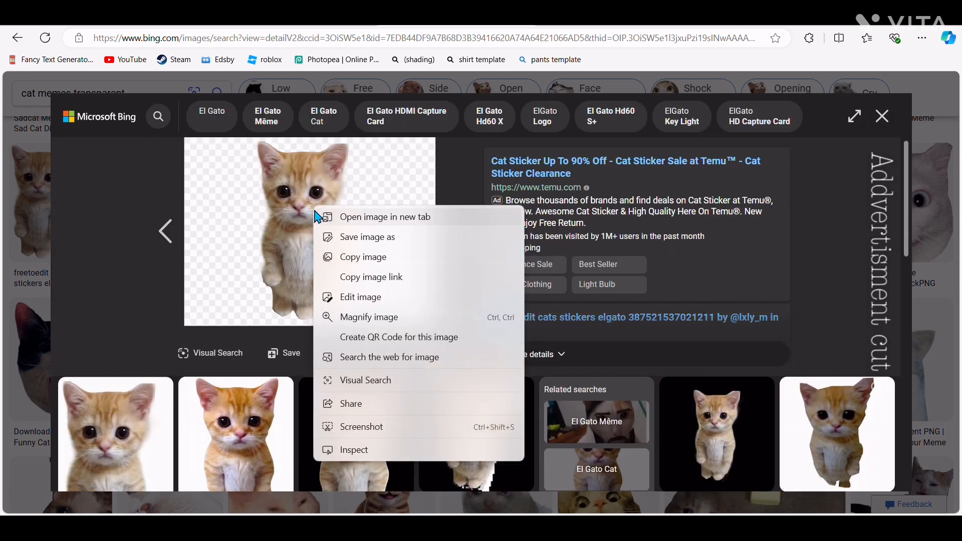
{"action": "left_click", "coordinate": [352, 264]}
{"action": "left_click", "coordinate": [882, 116]}
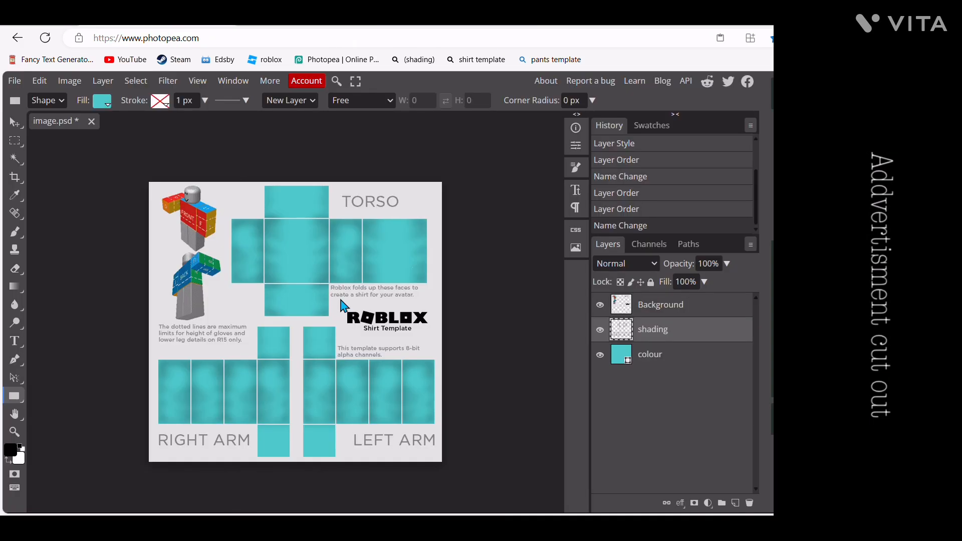
Paste the kitten into the Photopea shirt template and scale it to about 15.9%, centred on the torso's front panel
{"action": "key", "text": "ctrl+v"}
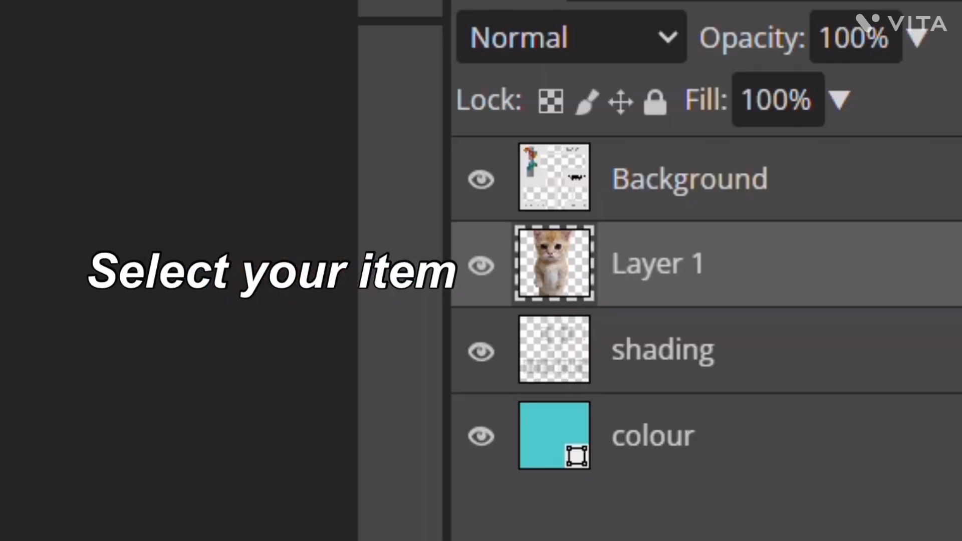
{"action": "left_click", "coordinate": [40, 82]}
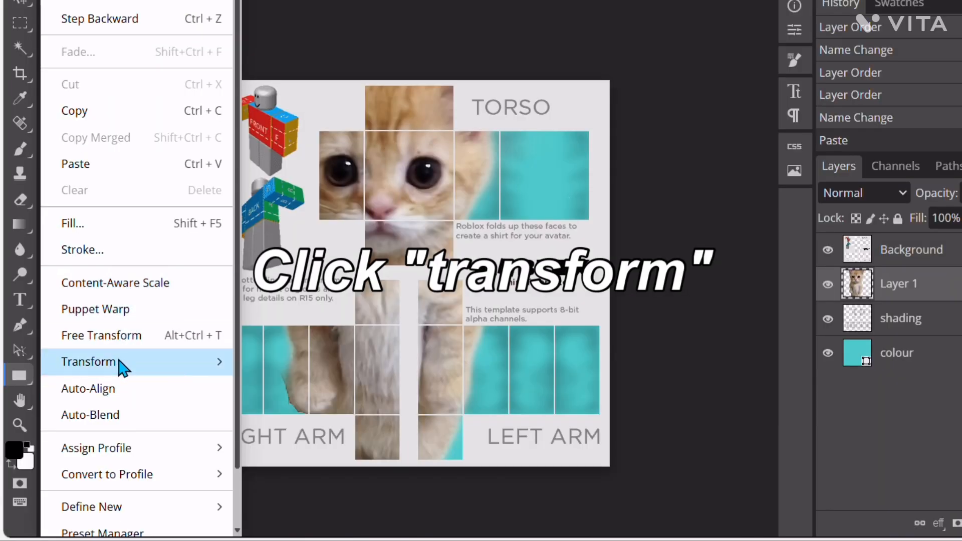
{"action": "left_click", "coordinate": [122, 368]}
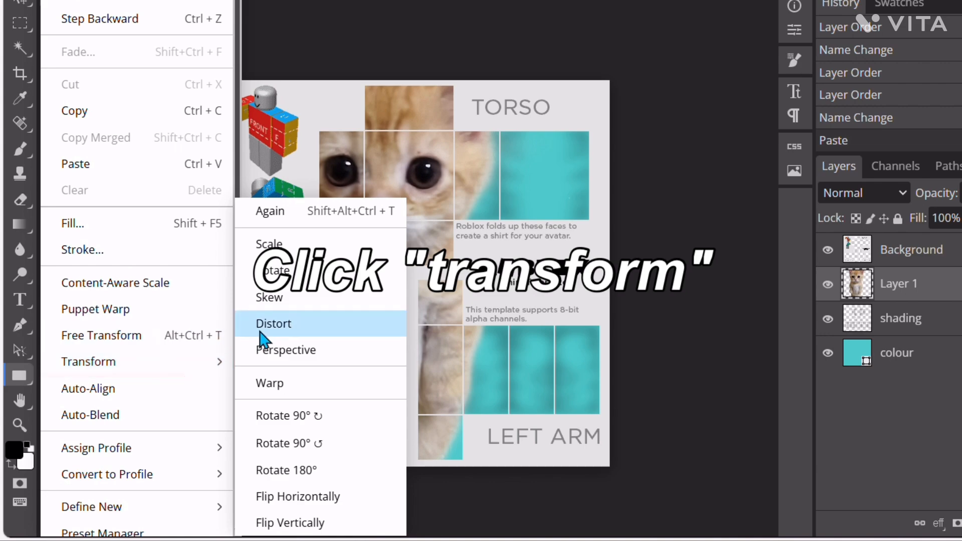
{"action": "left_click", "coordinate": [308, 246]}
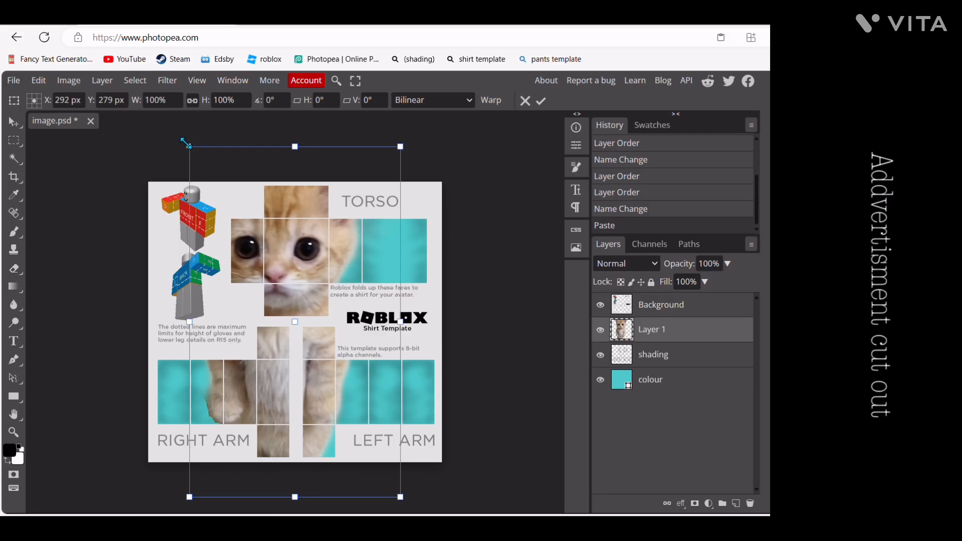
{"action": "left_click_drag", "start_coordinate": [185, 143], "coordinate": [302, 244]}
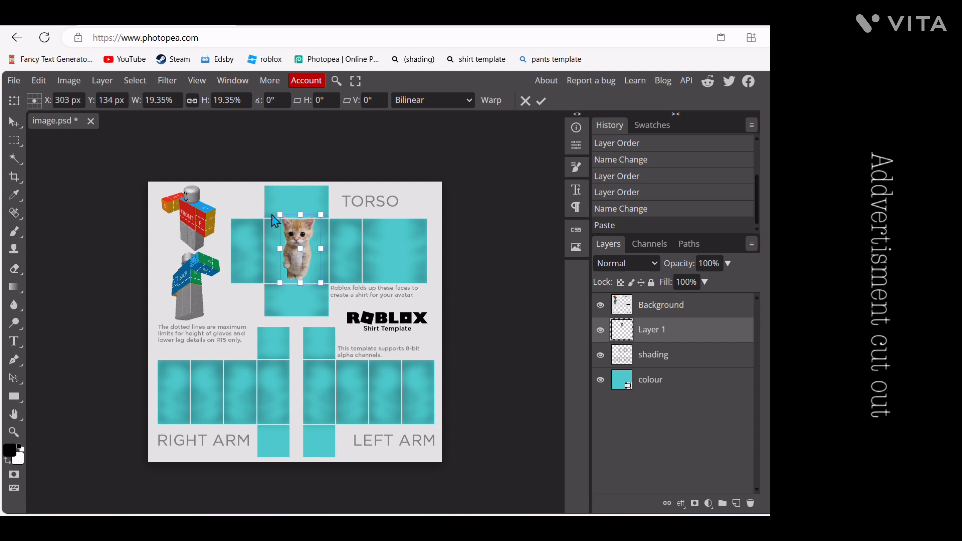
{"action": "left_click_drag", "start_coordinate": [271, 216], "coordinate": [297, 247]}
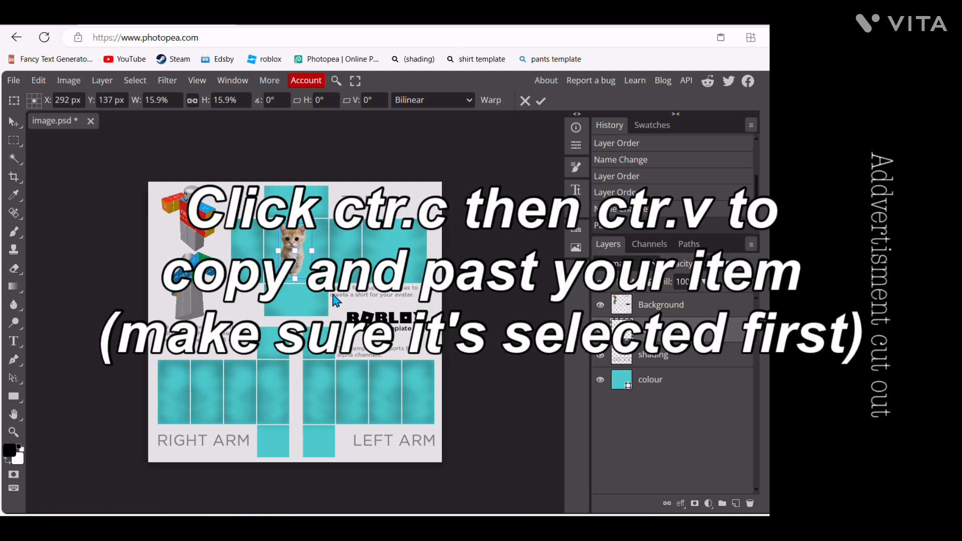
Duplicate the kitten layer and move the copy onto the torso's back panel
{"action": "key", "text": "ctrl+c"}
{"action": "key", "text": "ctrl+v"}
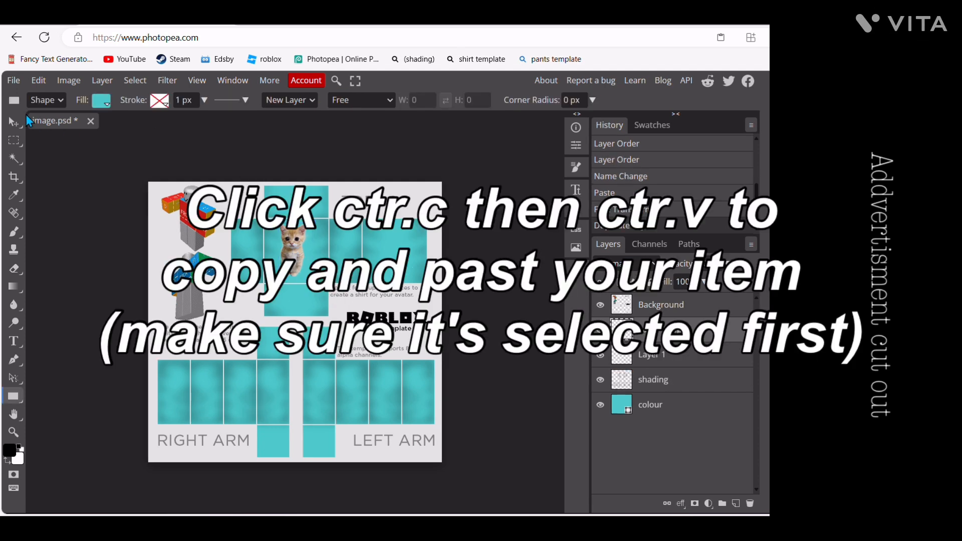
{"action": "left_click", "coordinate": [38, 82]}
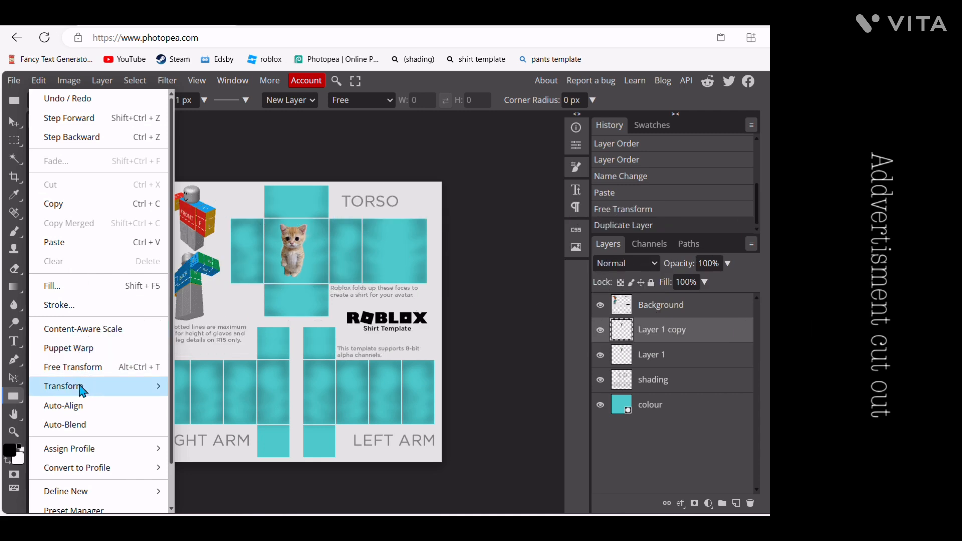
{"action": "left_click", "coordinate": [191, 301]}
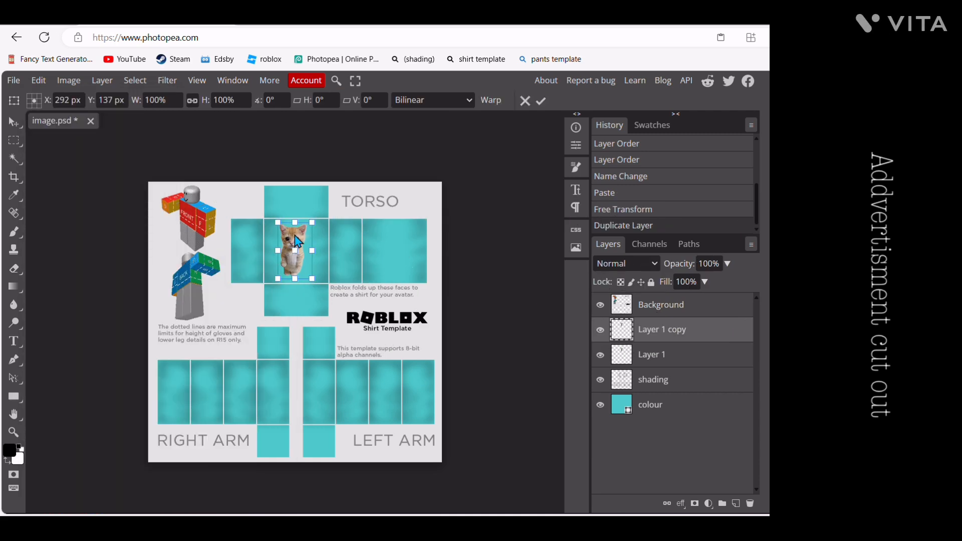
{"action": "left_click_drag", "start_coordinate": [298, 241], "coordinate": [395, 243]}
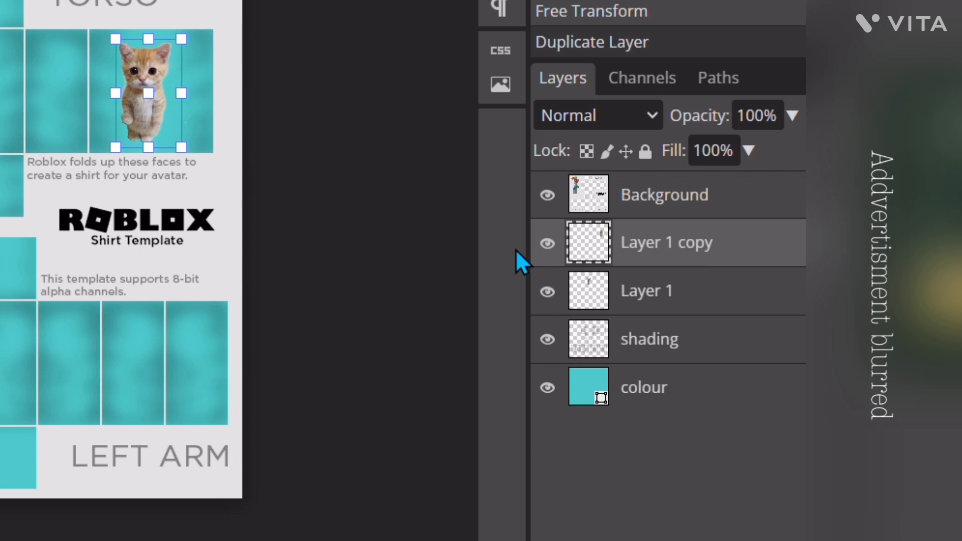
Rename the copied kitten layer "cat (back)" and the original kitten layer "cat (front)"
{"action": "double_click", "coordinate": [658, 245]}
{"action": "type", "text": "cat (back"}
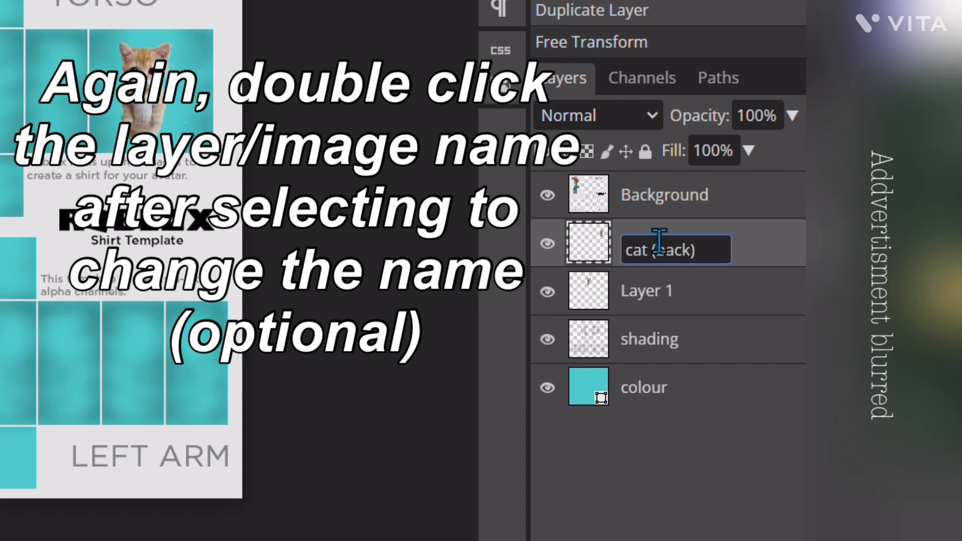
{"action": "key", "text": "Return"}
{"action": "left_click", "coordinate": [655, 296]}
{"action": "double_click", "coordinate": [656, 295]}
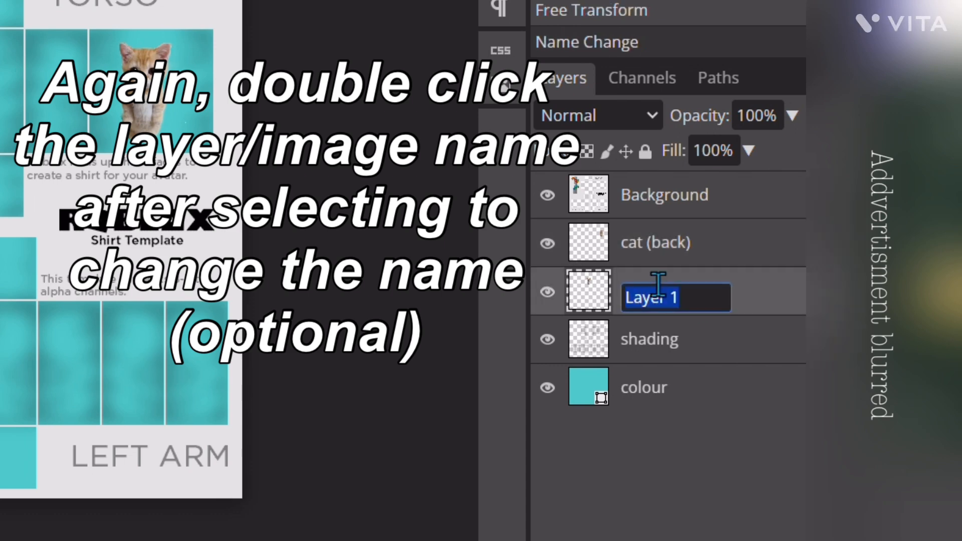
{"action": "type", "text": "cat (fro"}
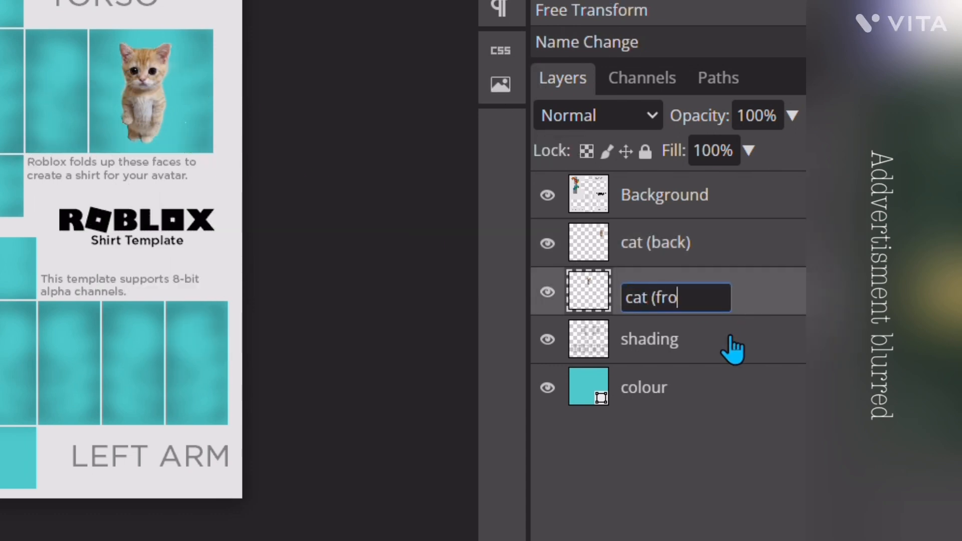
{"action": "type", "text": "nt)"}
{"action": "key", "text": "Return"}
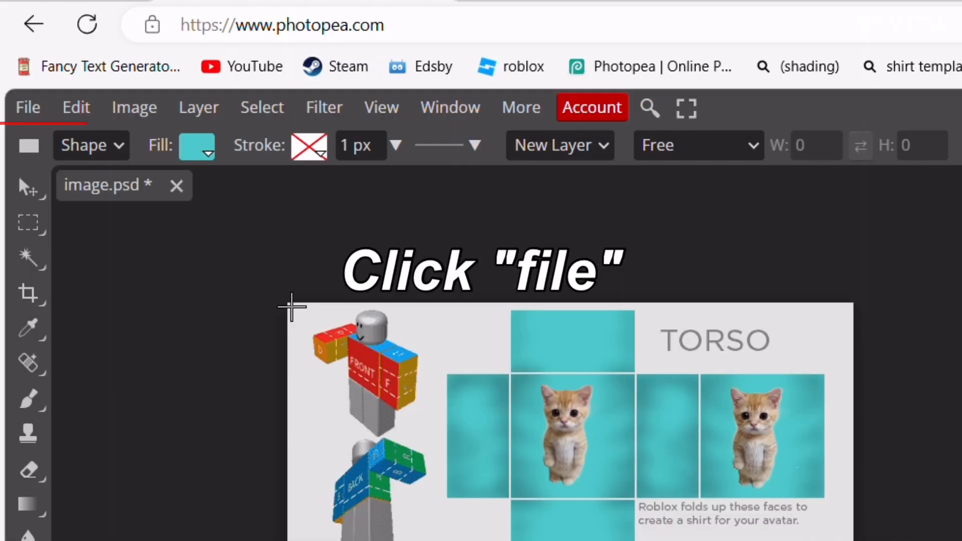
Save the shirt design as a PSD file named "cat shirt roblox"
{"action": "left_click", "coordinate": [20, 106]}
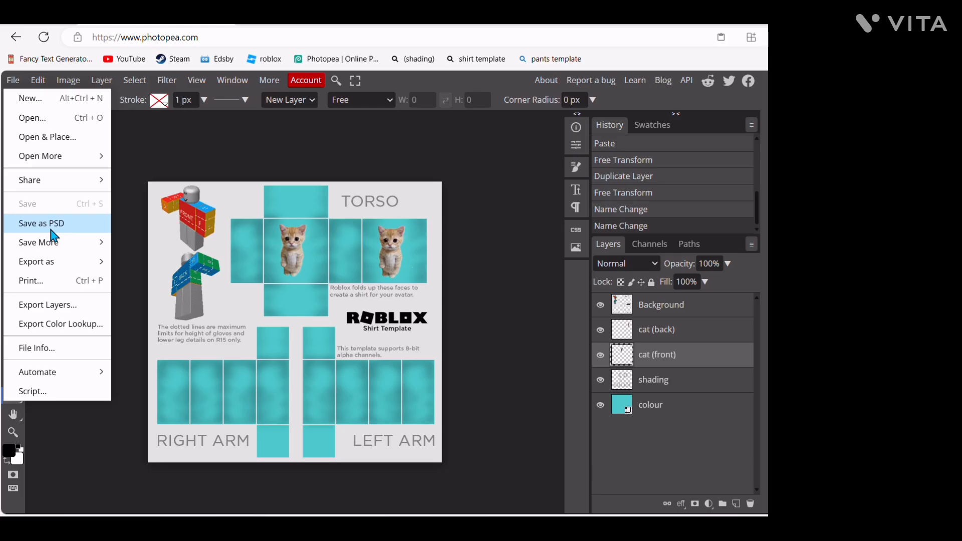
{"action": "left_click", "coordinate": [93, 386]}
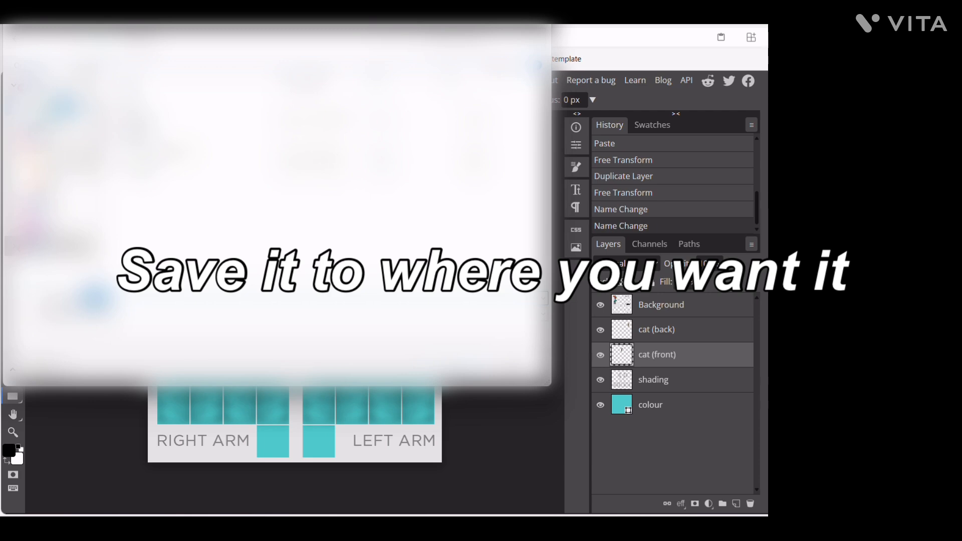
{"action": "scroll", "coordinate": [70, 203], "scroll_direction": "down", "scroll_amount": 2}
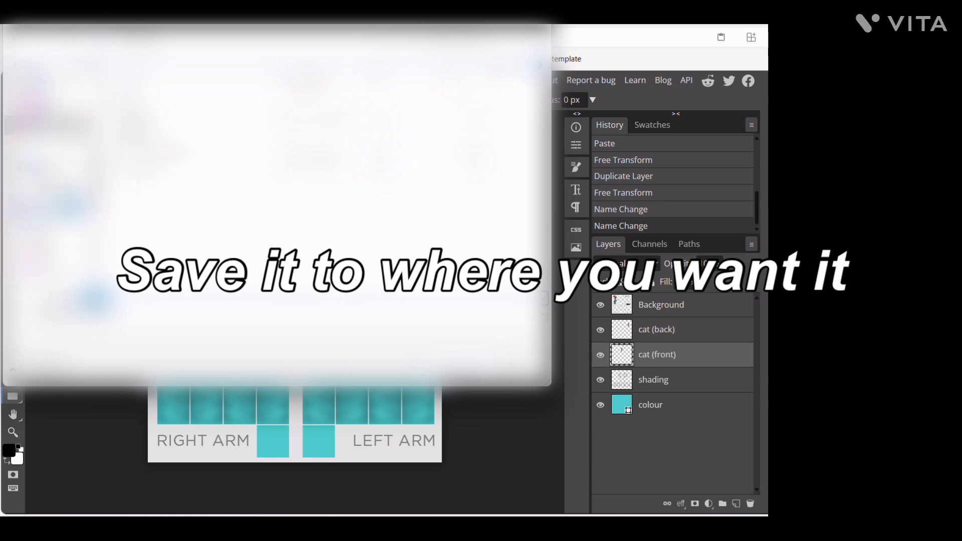
{"action": "left_click", "coordinate": [66, 186]}
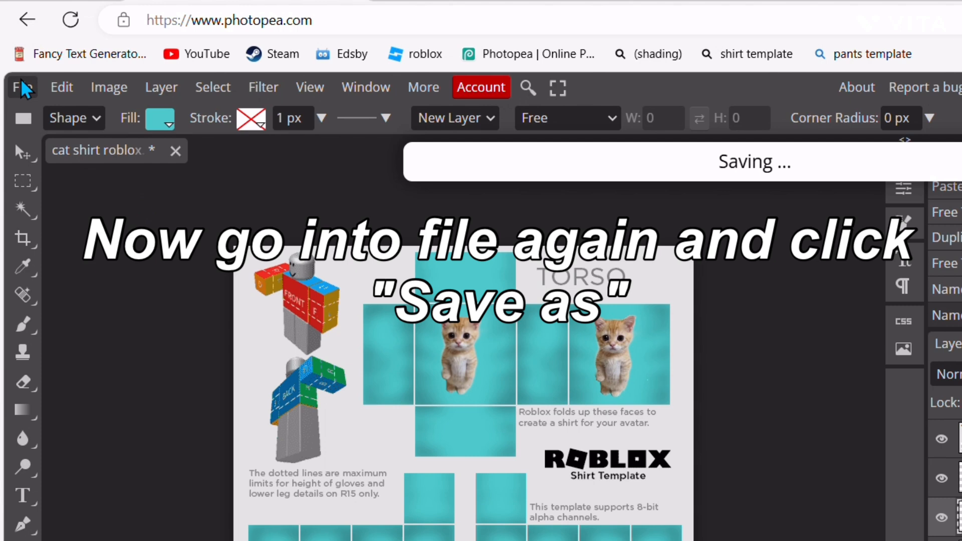
Export the shirt design as a PNG named "cat shirt roblox" at 585 × 559 px and 100% quality
{"action": "left_click", "coordinate": [11, 80]}
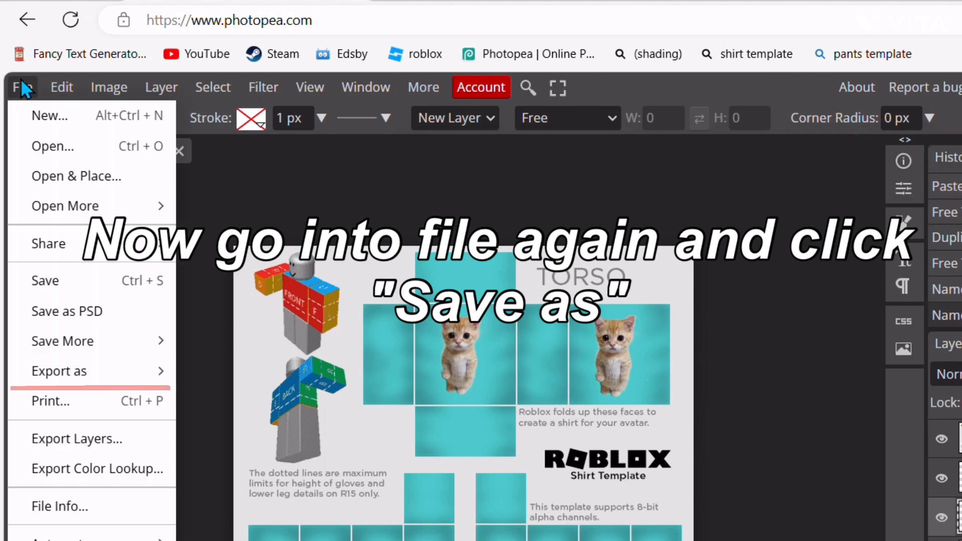
{"action": "mouse_move", "coordinate": [145, 379]}
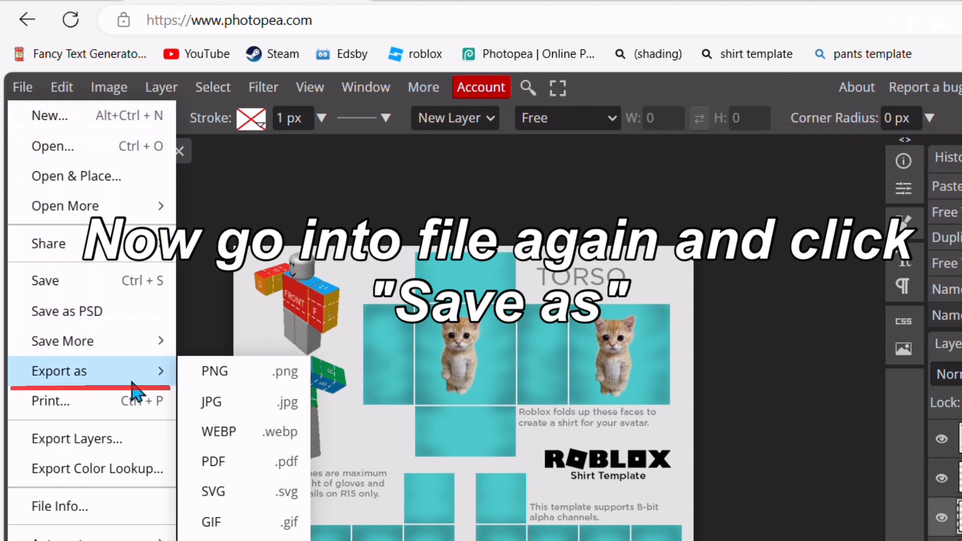
{"action": "left_click", "coordinate": [261, 379]}
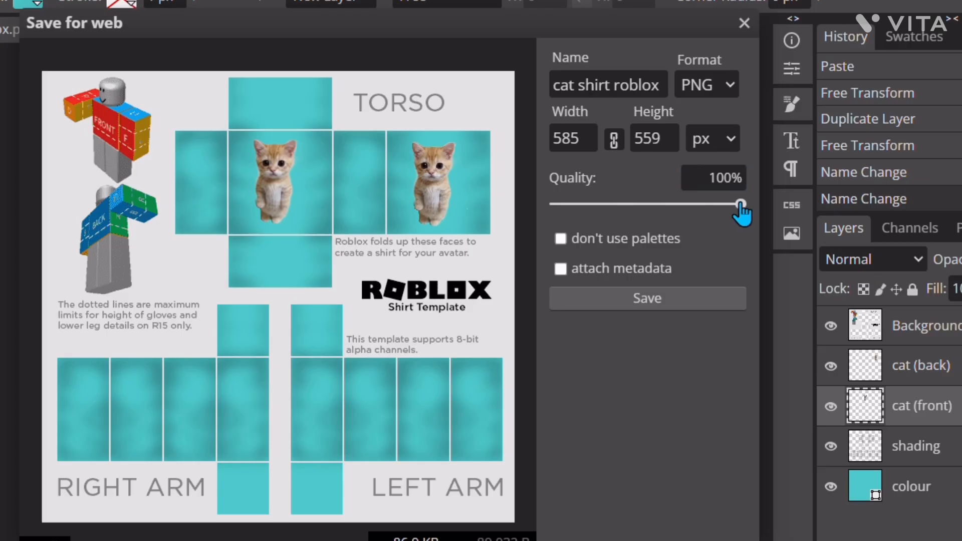
{"action": "left_click_drag", "start_coordinate": [740, 205], "coordinate": [768, 209]}
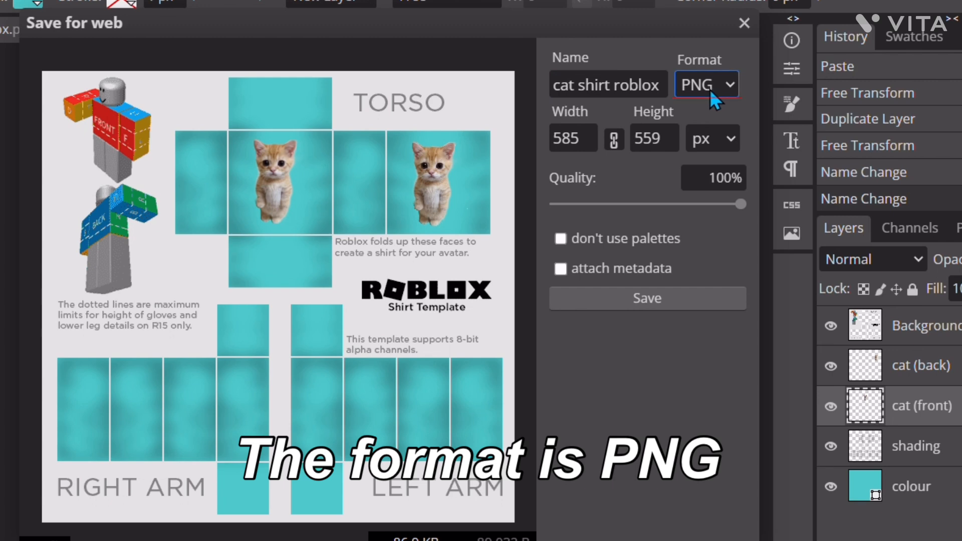
{"action": "left_click", "coordinate": [630, 299]}
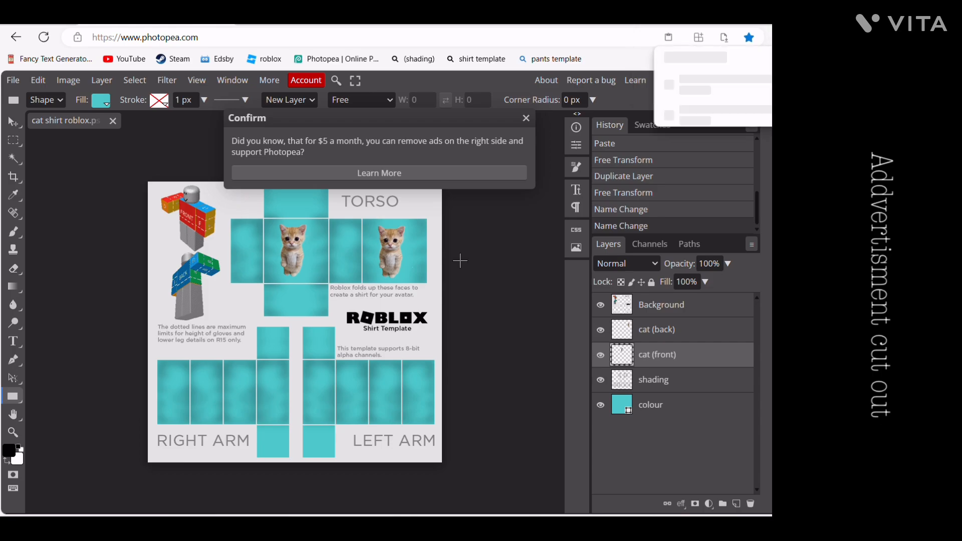
Switch to the Roblox Creator Hub home page at create.roblox.com
{"action": "left_click", "coordinate": [260, 59]}
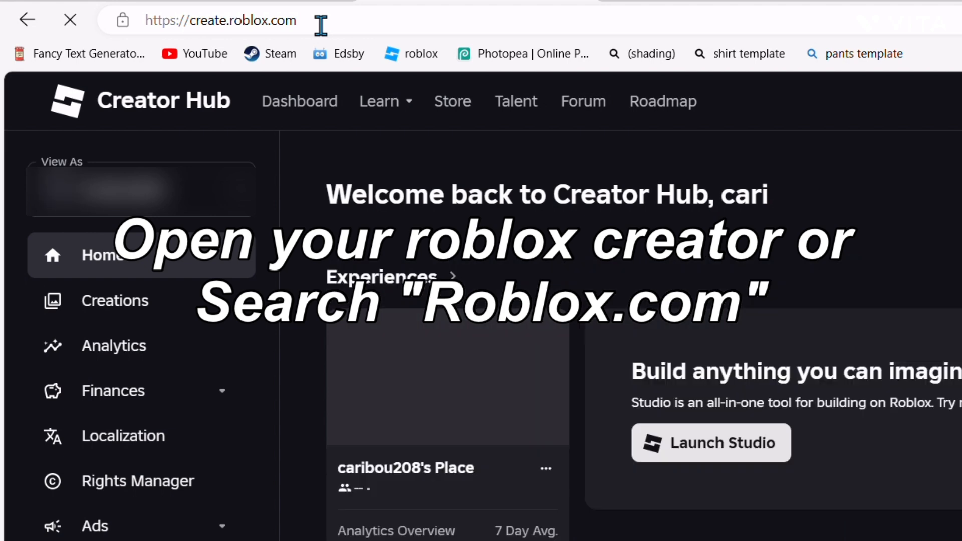
{"action": "left_click_drag", "start_coordinate": [321, 24], "coordinate": [145, 21]}
{"action": "left_click", "coordinate": [389, 26]}
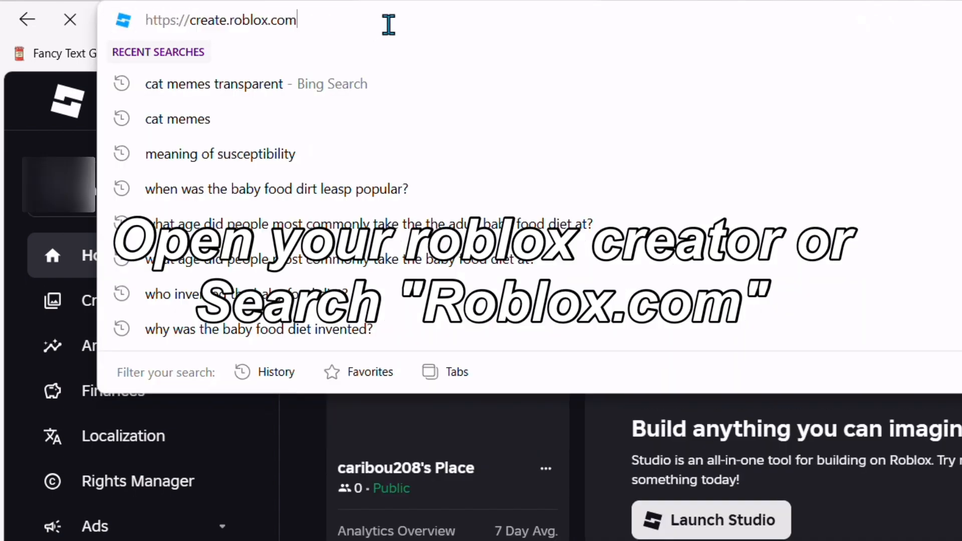
{"action": "left_click", "coordinate": [449, 1]}
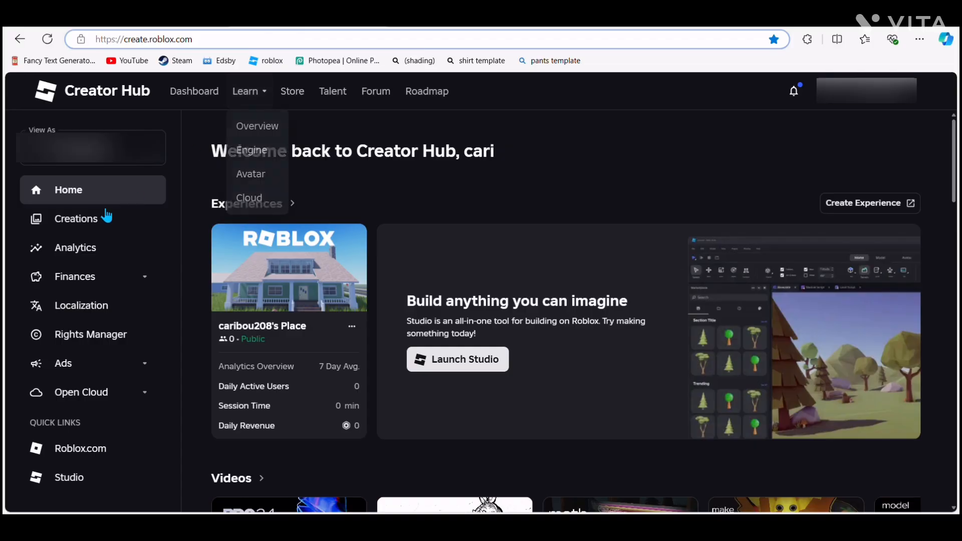
Show the Classic Shirts among the classic avatar items in Creations
{"action": "left_click", "coordinate": [89, 221]}
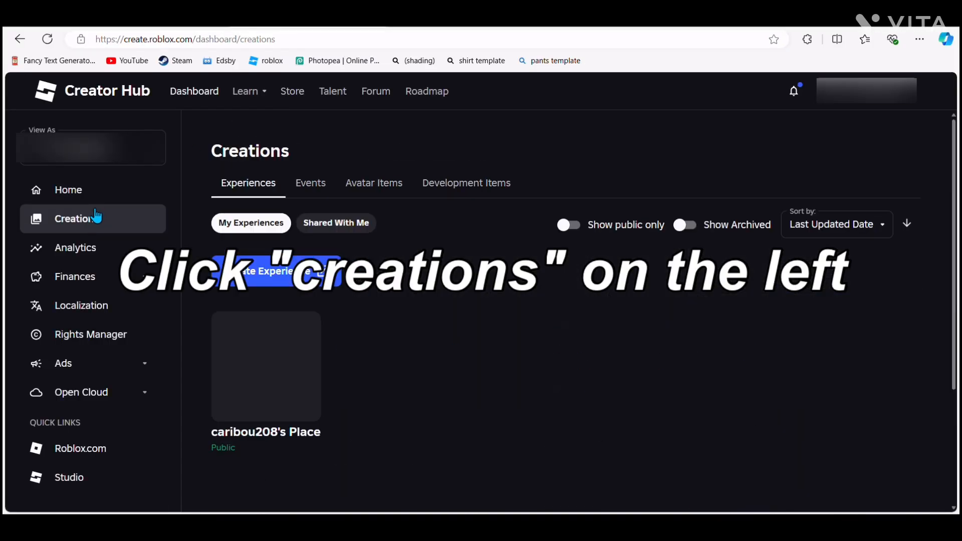
{"action": "left_click", "coordinate": [396, 186]}
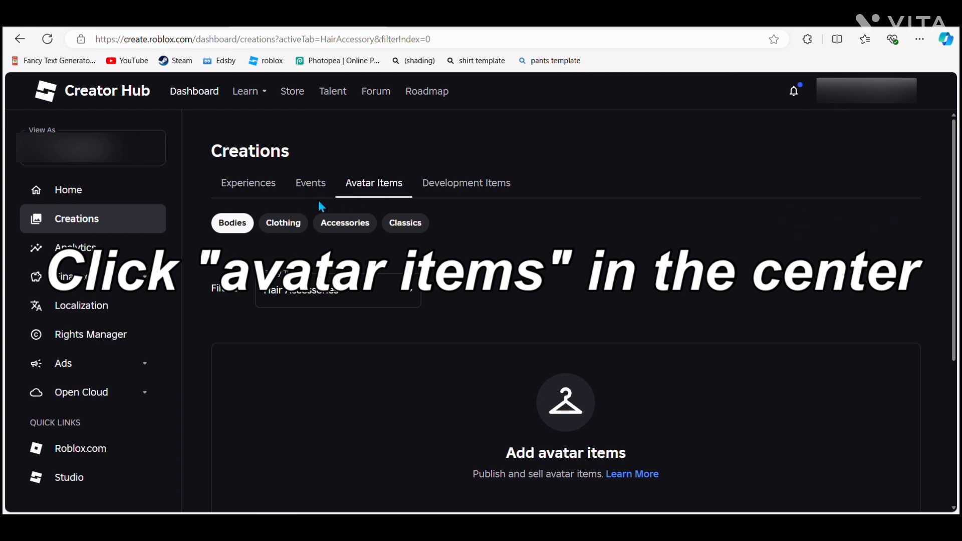
{"action": "left_click", "coordinate": [395, 225]}
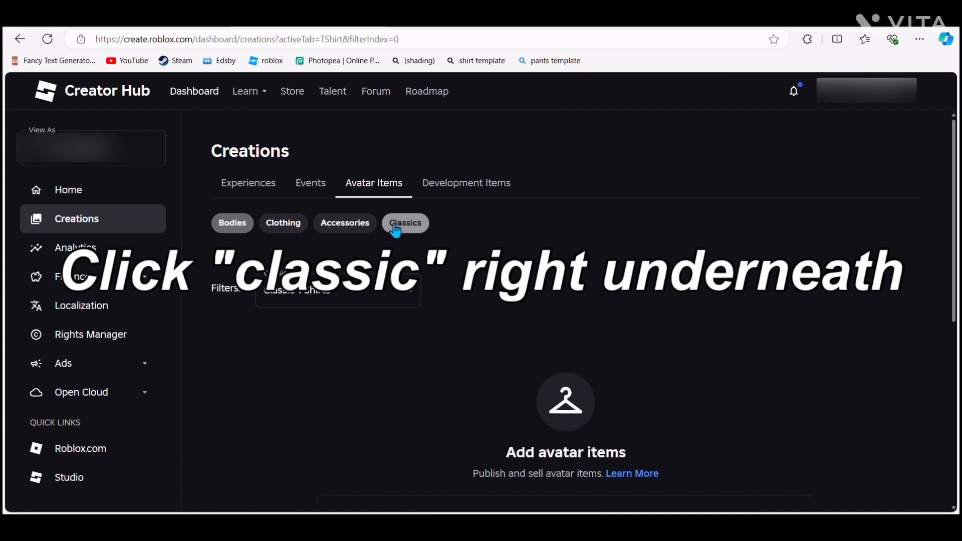
{"action": "left_click", "coordinate": [318, 293]}
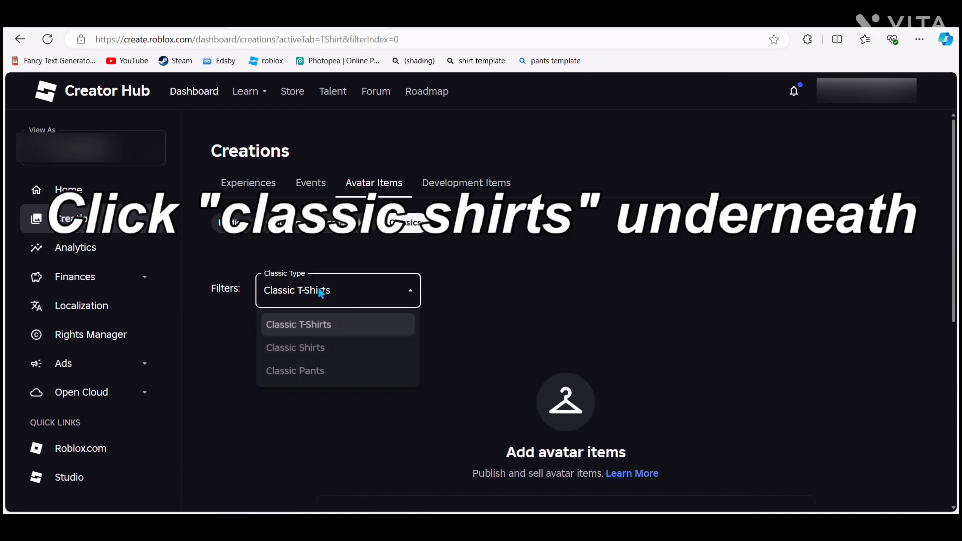
{"action": "left_click", "coordinate": [310, 359]}
{"action": "scroll", "coordinate": [639, 333], "scroll_direction": "down", "scroll_amount": 1}
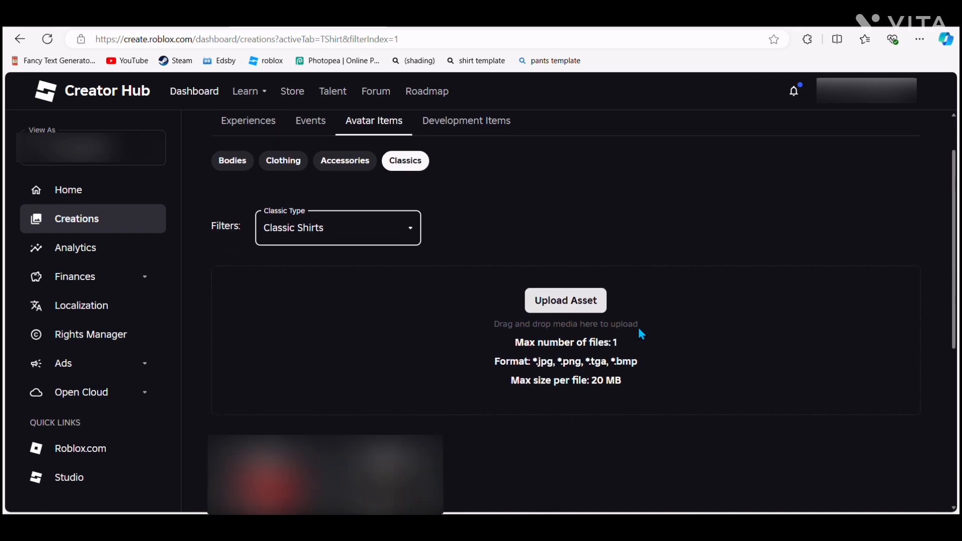
{"action": "scroll", "coordinate": [590, 309], "scroll_direction": "up", "scroll_amount": 1}
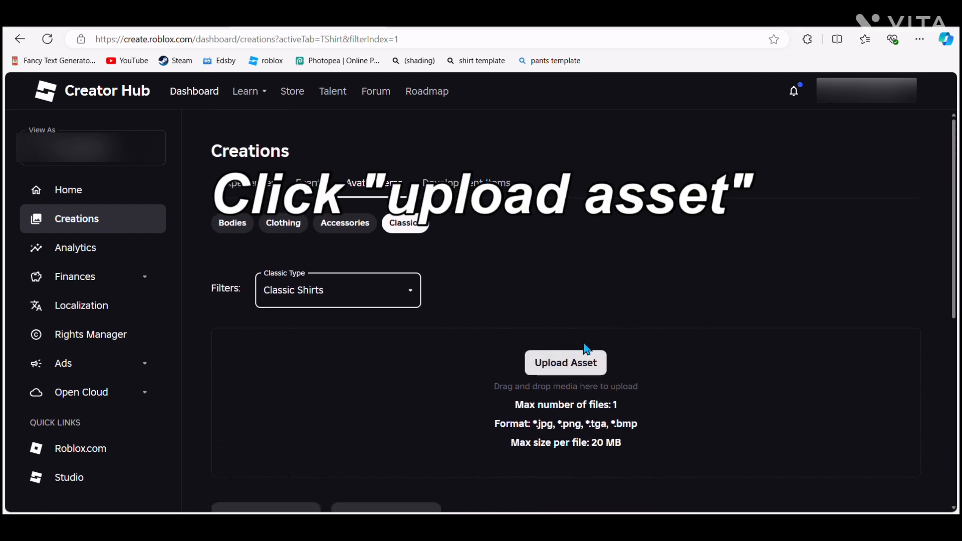
Start a new shirt asset upload and name the asset "cats : )"
{"action": "left_click", "coordinate": [556, 366]}
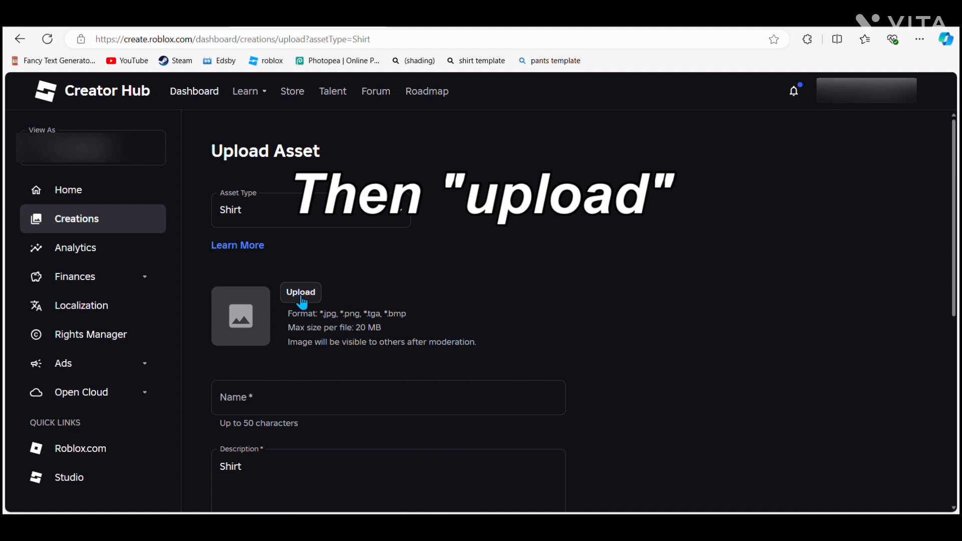
{"action": "left_click", "coordinate": [277, 399]}
{"action": "type", "text": "c"}
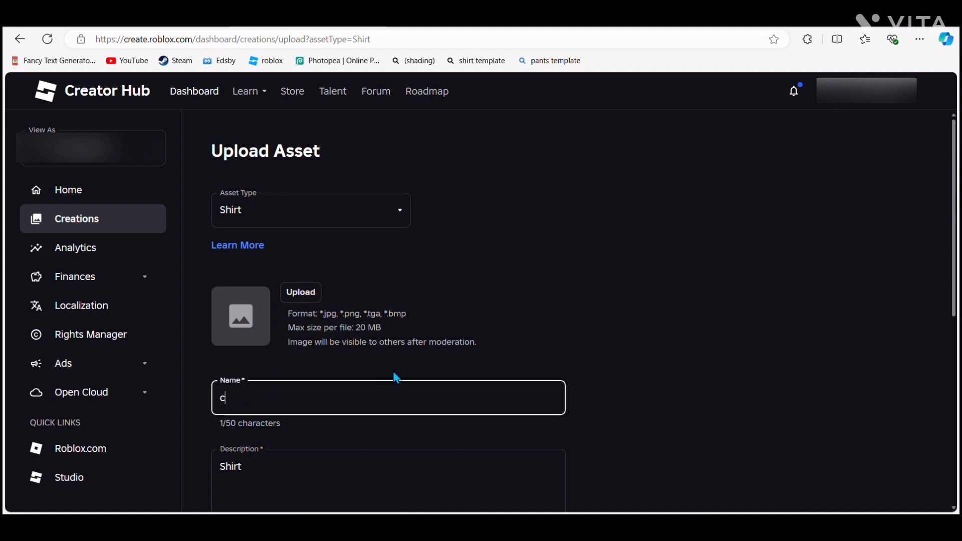
{"action": "type", "text": "ats : )"}
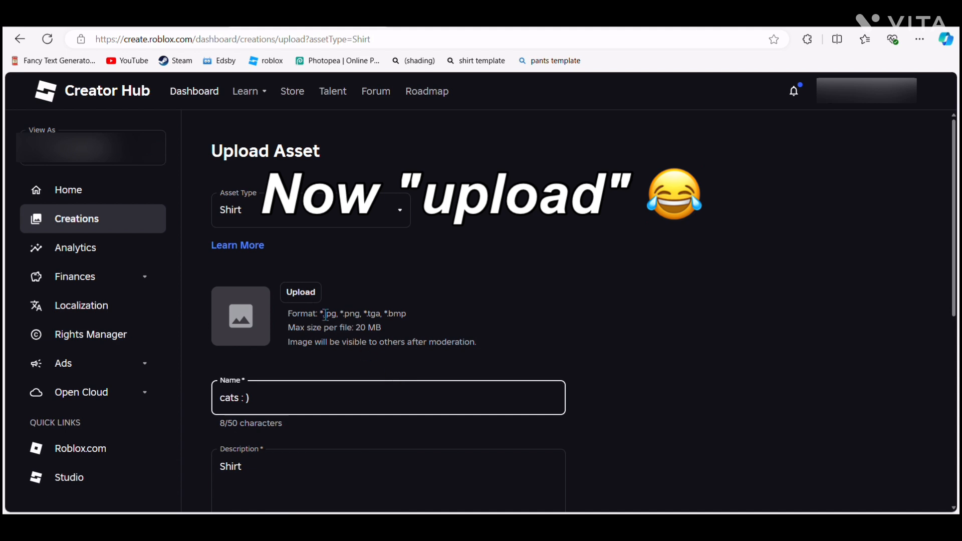
Attach the exported image "cat shirt roblox.png" to the shirt asset
{"action": "left_click", "coordinate": [299, 290]}
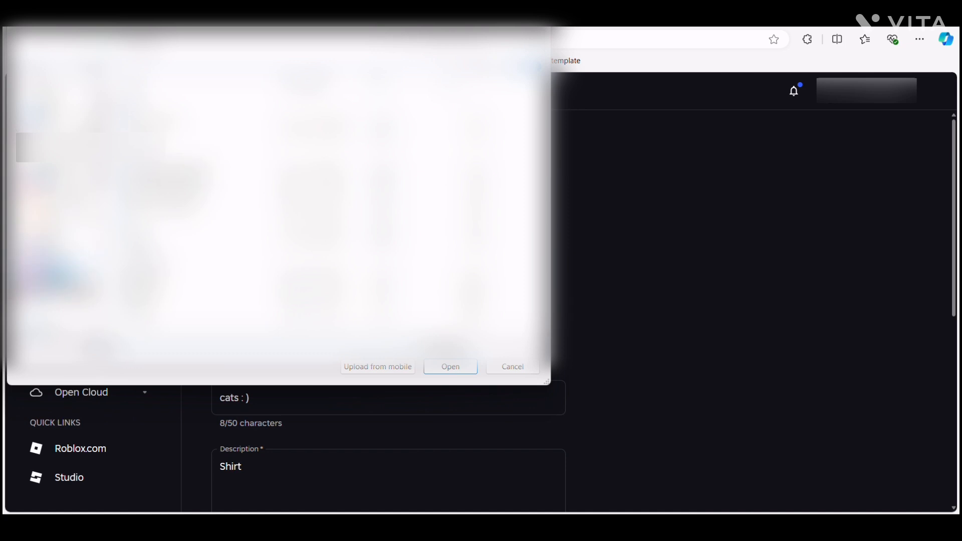
{"action": "scroll", "coordinate": [62, 279], "scroll_direction": "down", "scroll_amount": 1}
{"action": "left_click", "coordinate": [65, 287]}
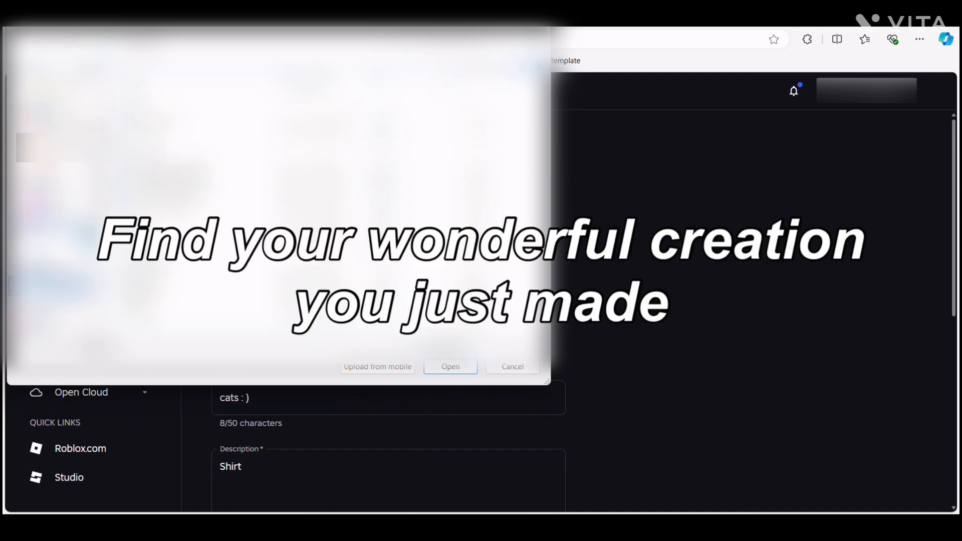
{"action": "left_click", "coordinate": [429, 368]}
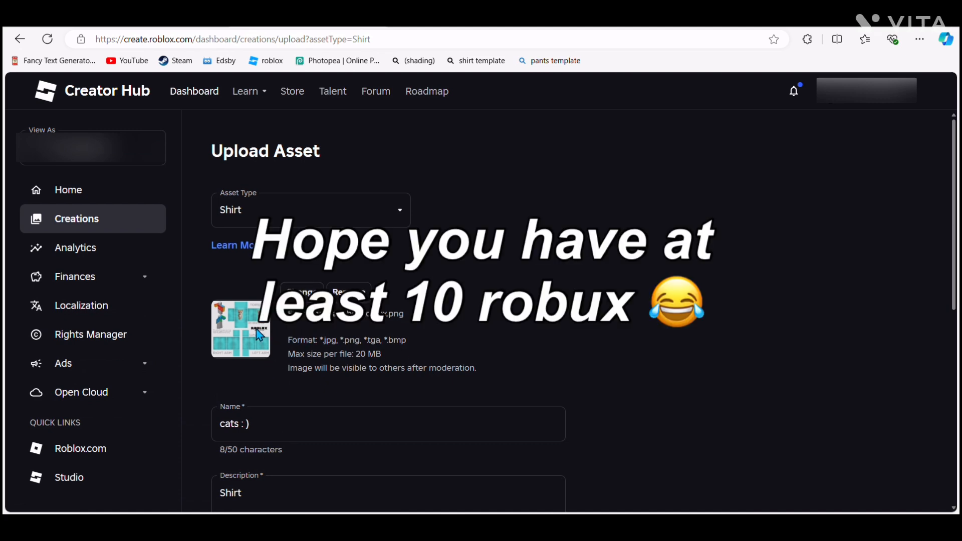
{"action": "scroll", "coordinate": [321, 363], "scroll_direction": "down", "scroll_amount": 3}
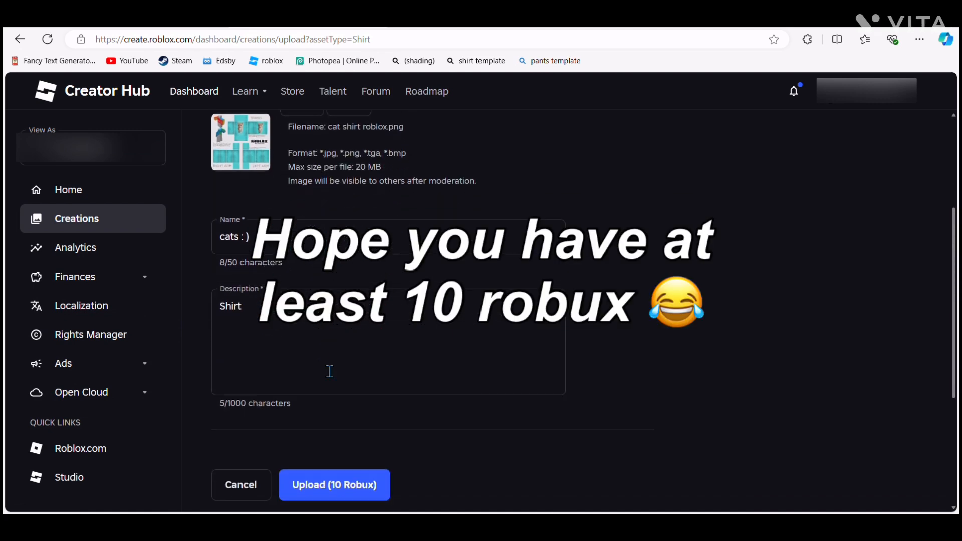